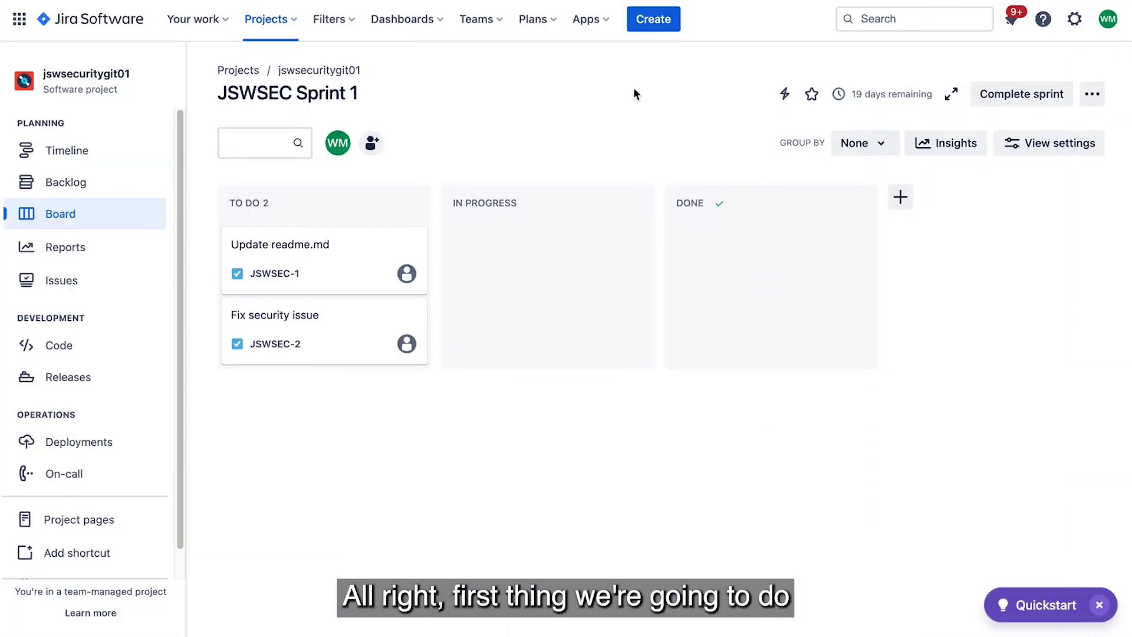
# Switch on the Security feature in the project's Features settings, then go back to the board
pyautogui.scroll(-2, 112, 297)
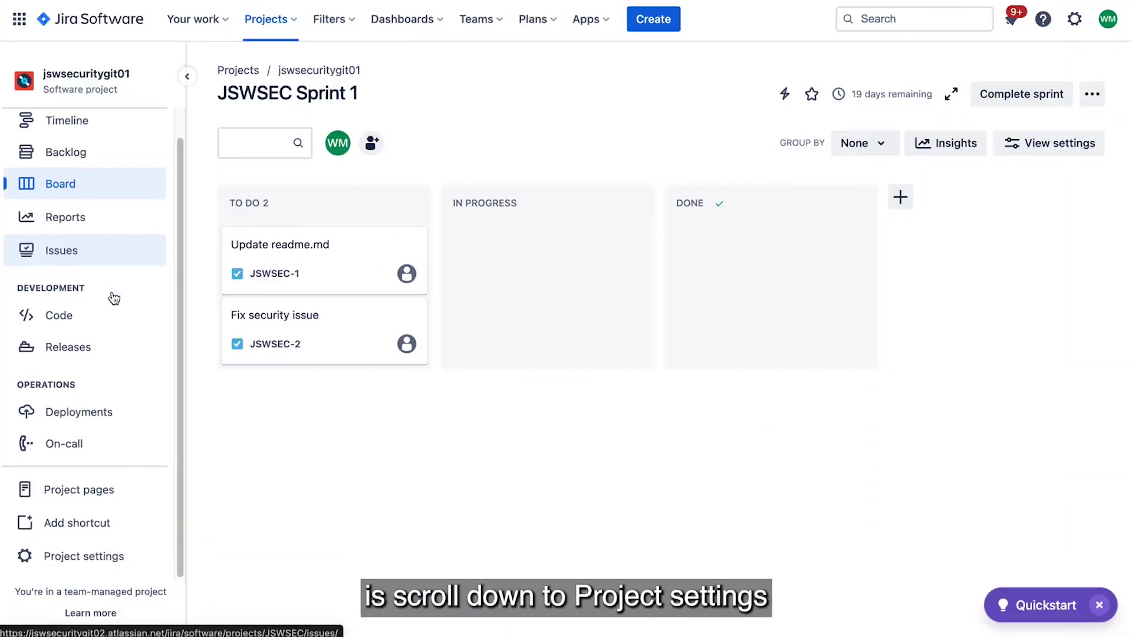
pyautogui.click(76, 556)
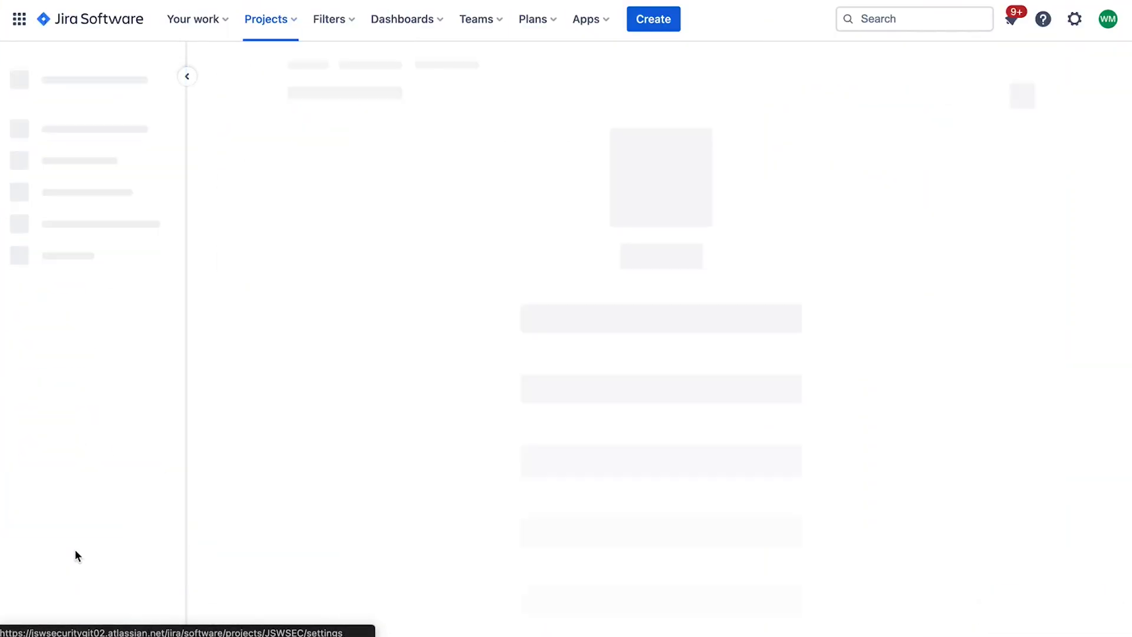
pyautogui.click(77, 342)
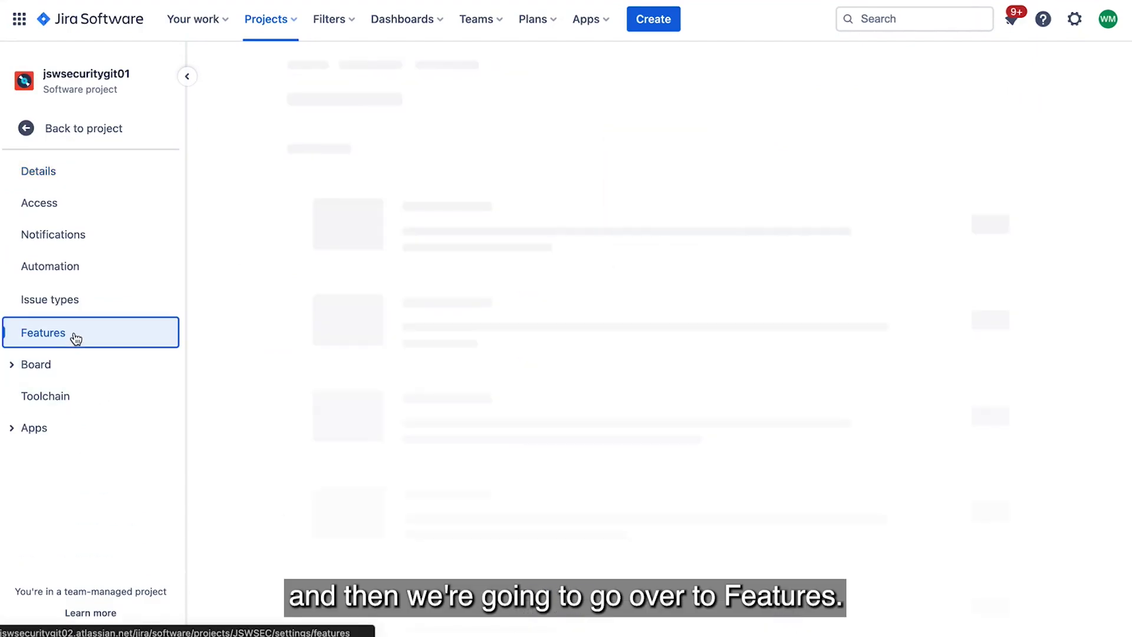
pyautogui.scroll(-3, 621, 320)
pyautogui.scroll(-10, 620, 319)
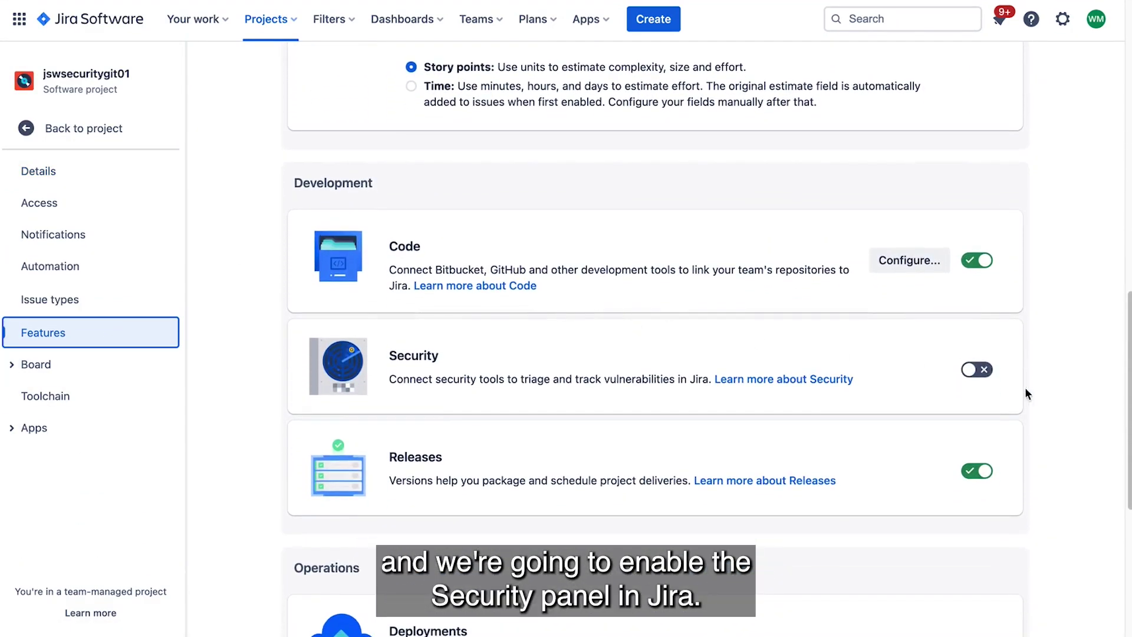
pyautogui.click(977, 370)
pyautogui.click(110, 127)
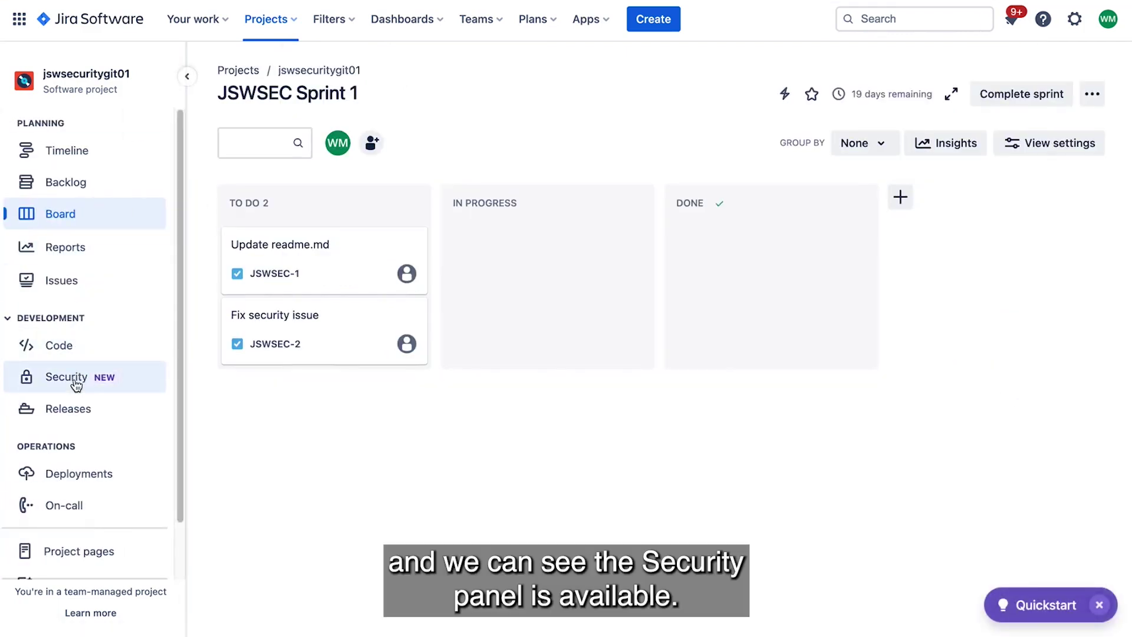
# Install the GitHub for Jira app from Security > Connect tool > GitHub and begin its setup
pyautogui.click(90, 385)
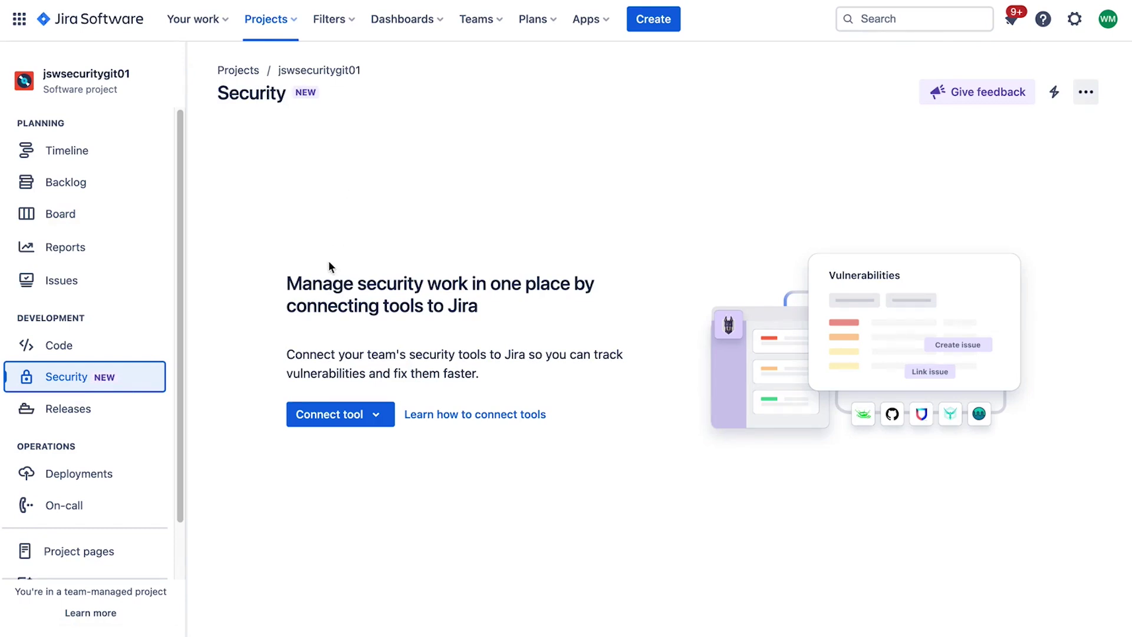
pyautogui.click(338, 417)
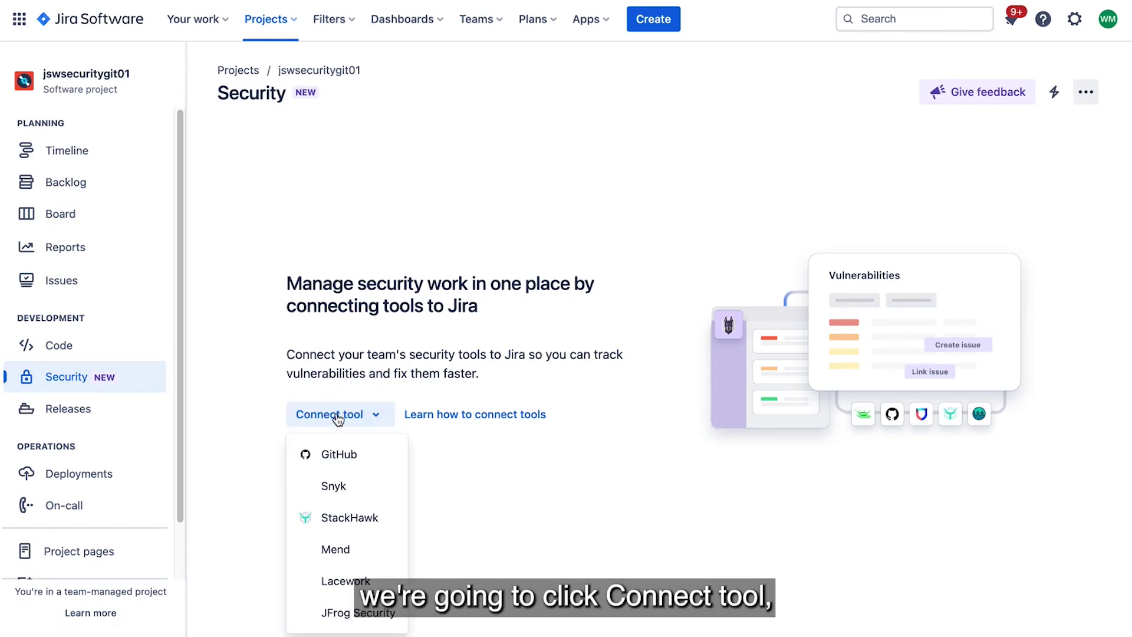
pyautogui.click(339, 455)
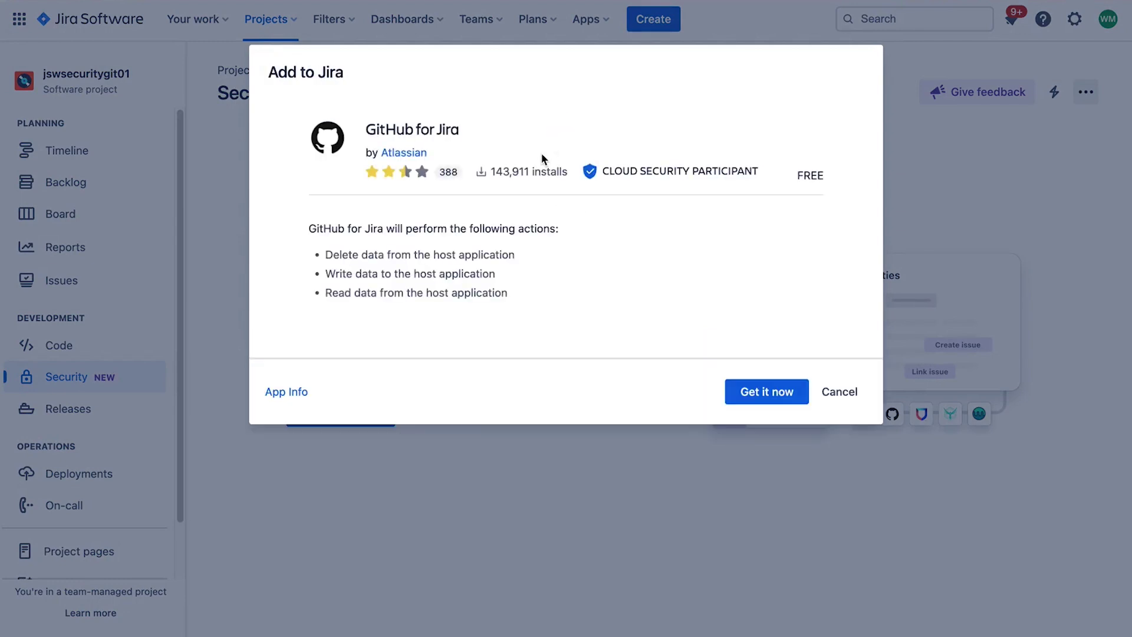
pyautogui.click(760, 392)
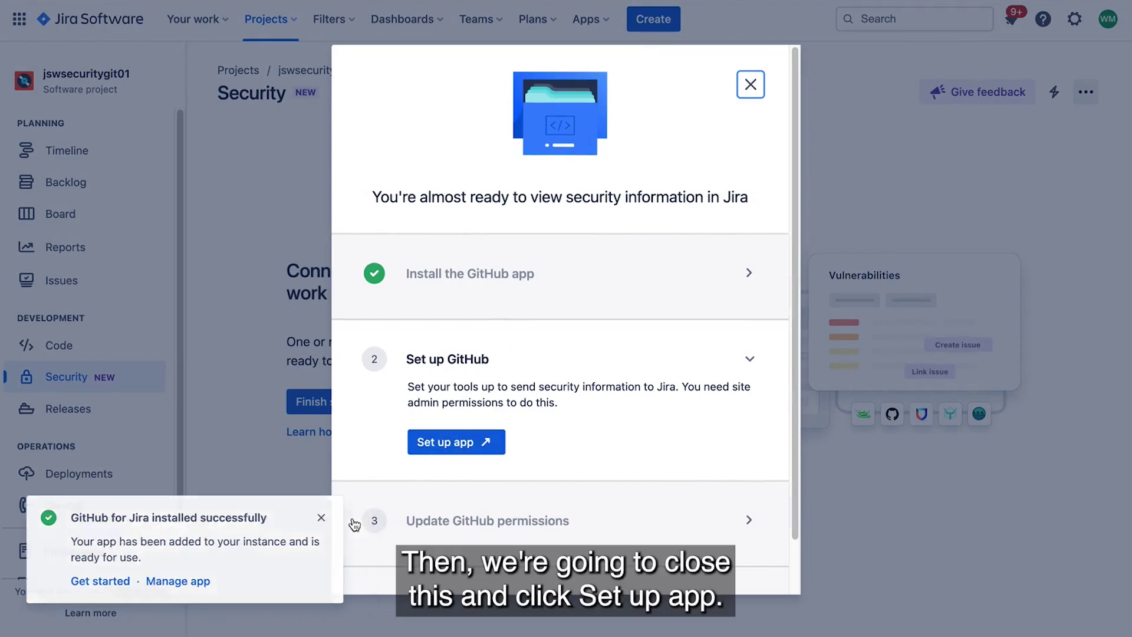
pyautogui.click(321, 517)
pyautogui.click(451, 441)
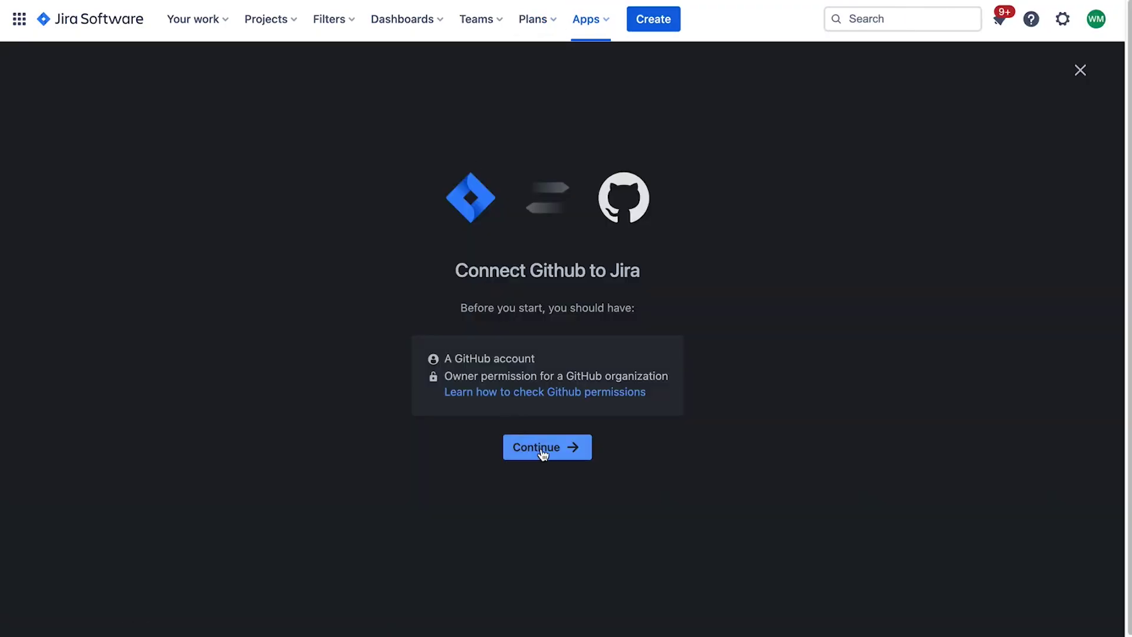
# Connect the jswsecuritygit01 GitHub organization to Jira and exit the setup
pyautogui.click(544, 453)
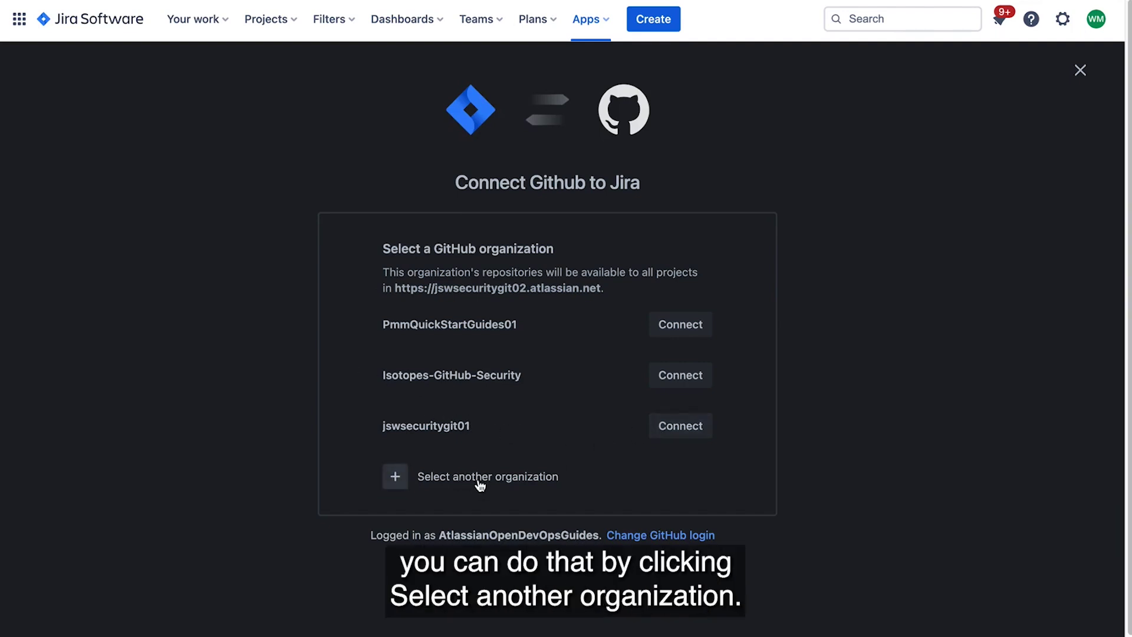
pyautogui.click(685, 429)
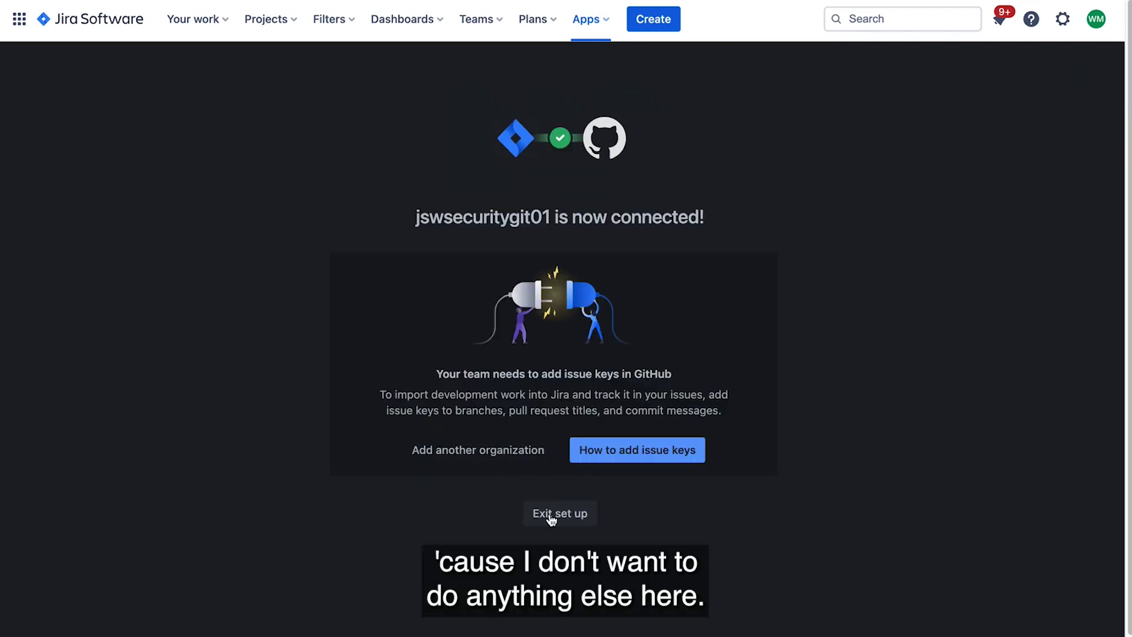
pyautogui.click(551, 517)
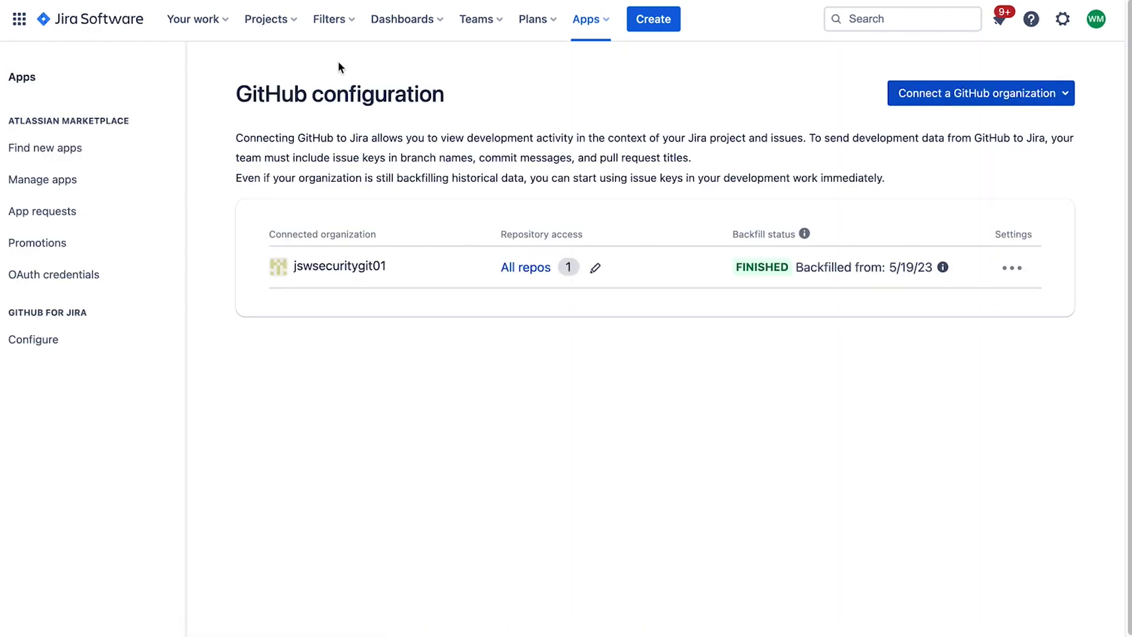
pyautogui.click(271, 19)
# Resume the unfinished GitHub setup from the project's Security page and start connecting security containers
pyautogui.click(325, 88)
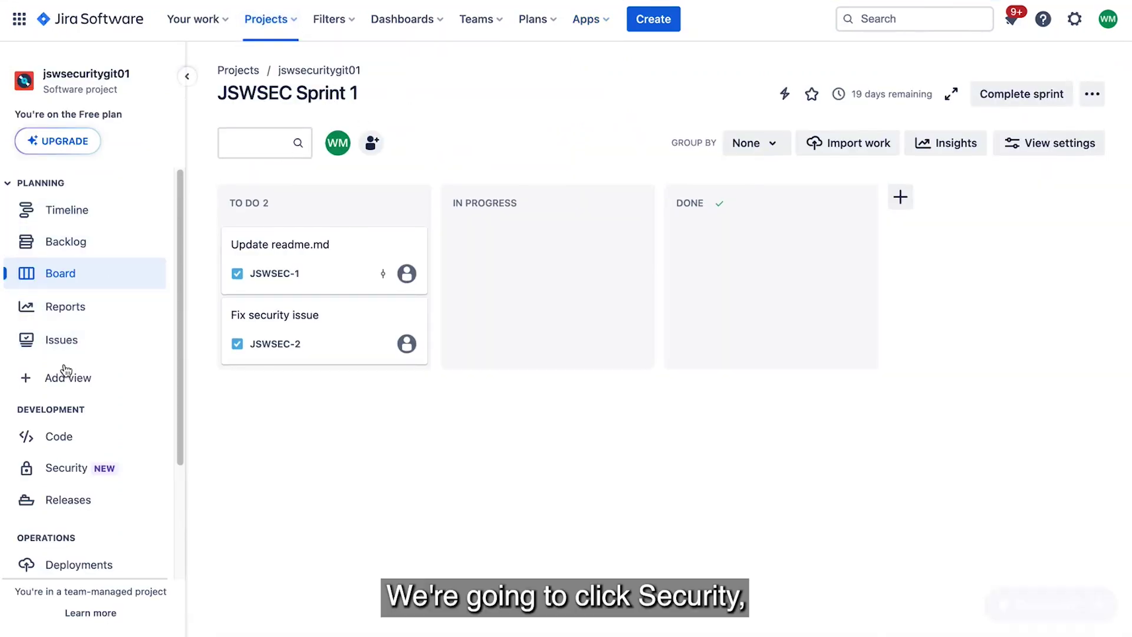
pyautogui.click(65, 468)
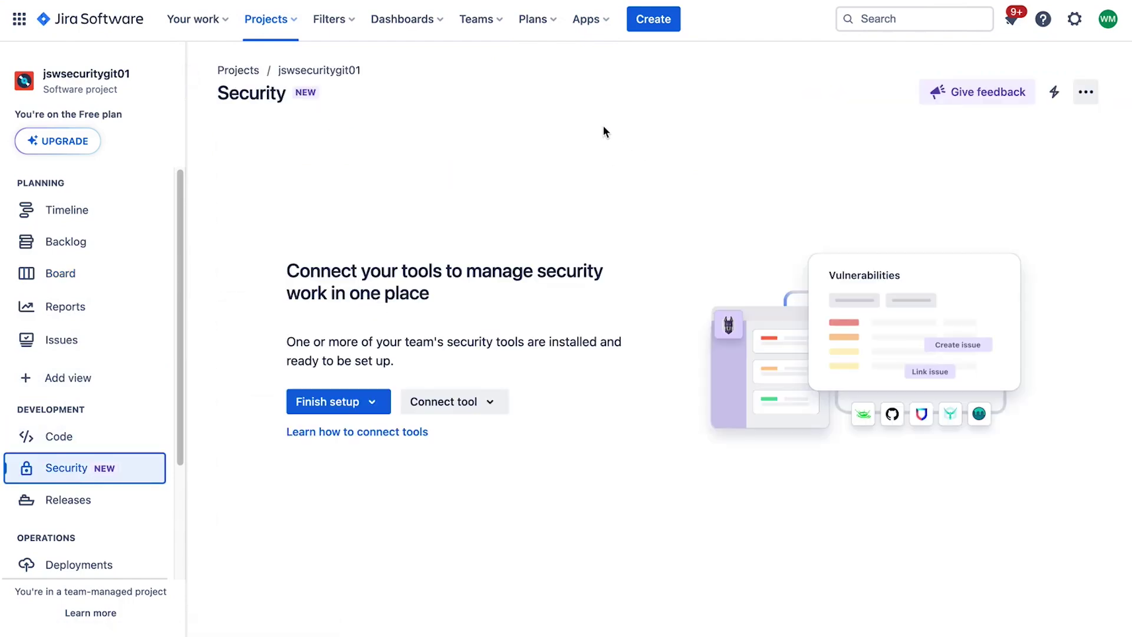
pyautogui.click(358, 405)
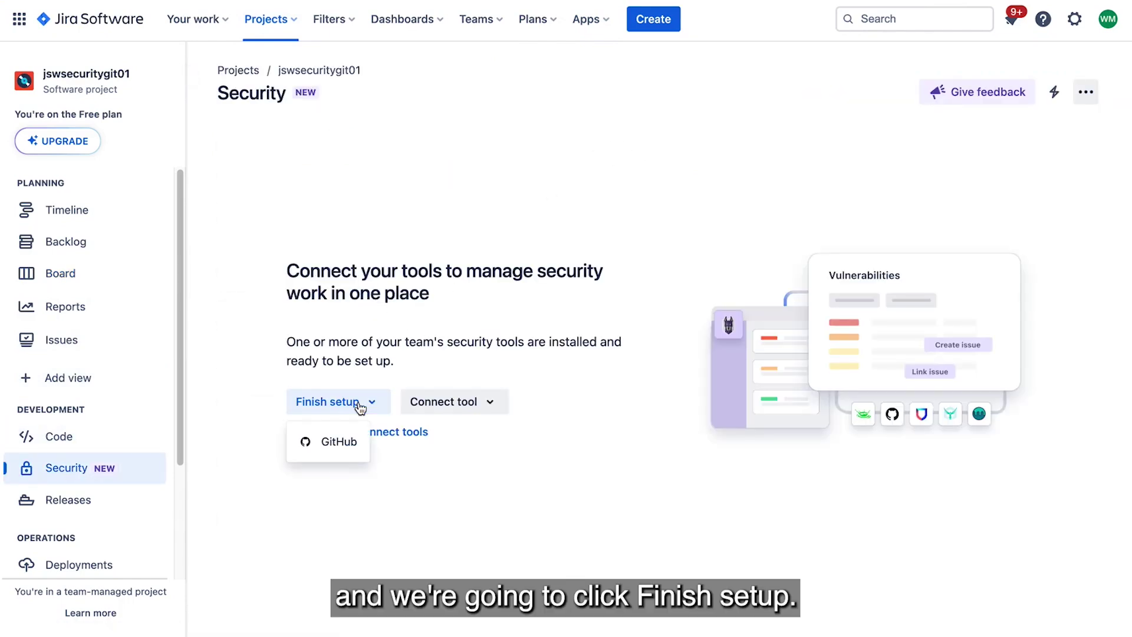
pyautogui.click(339, 441)
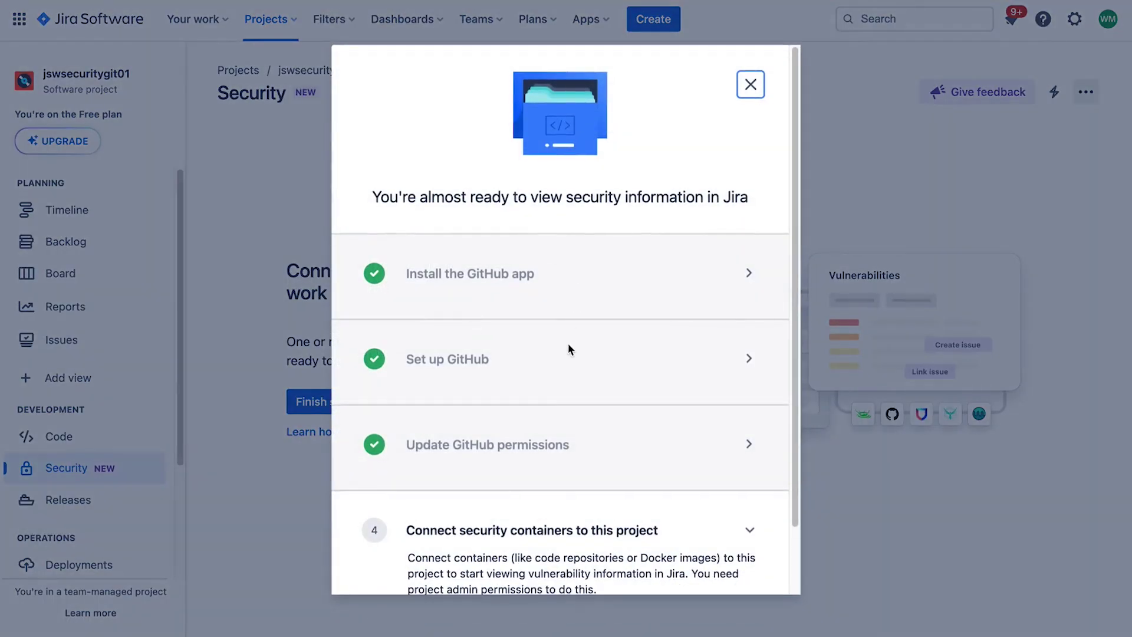
pyautogui.scroll(-2, 569, 348)
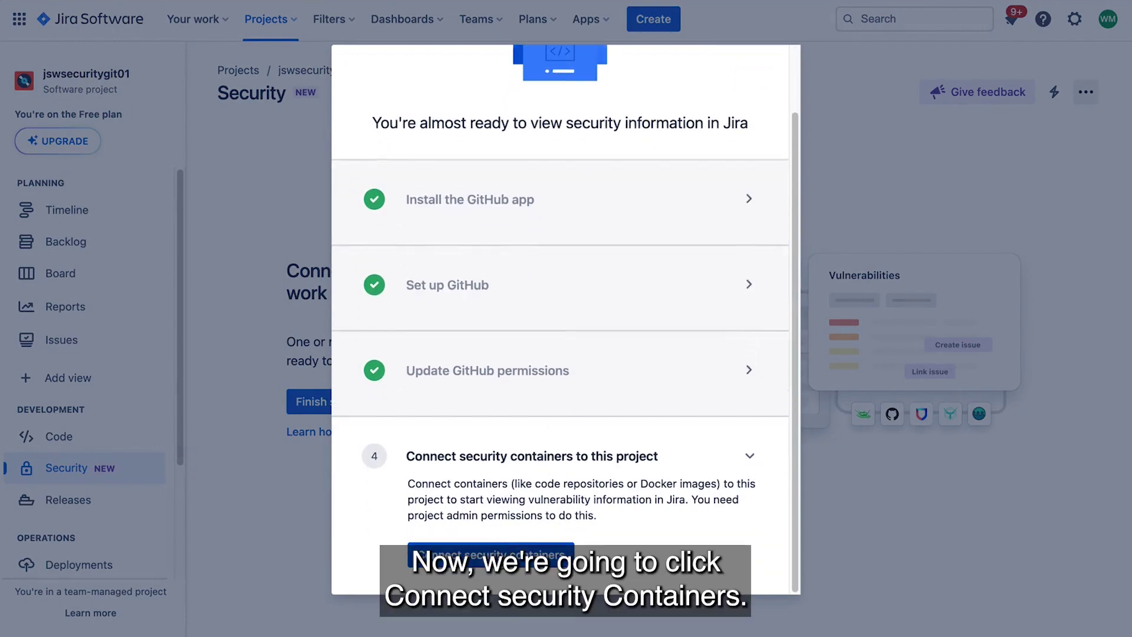
pyautogui.click(491, 557)
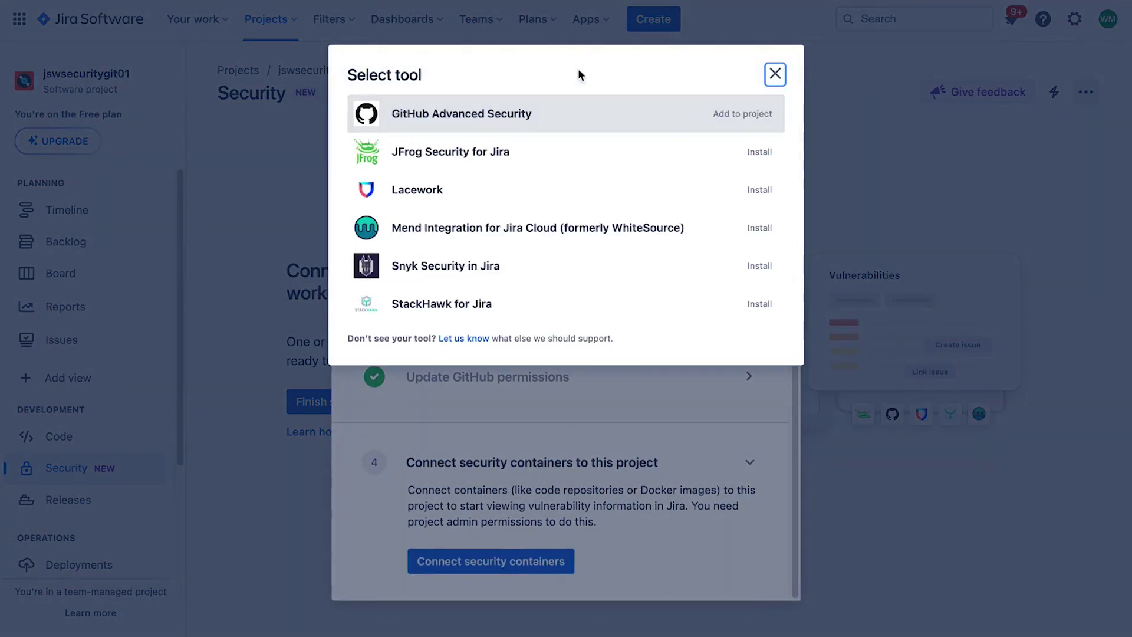
# Add the jsdemorepo repository from GitHub Advanced Security as a security container
pyautogui.click(528, 115)
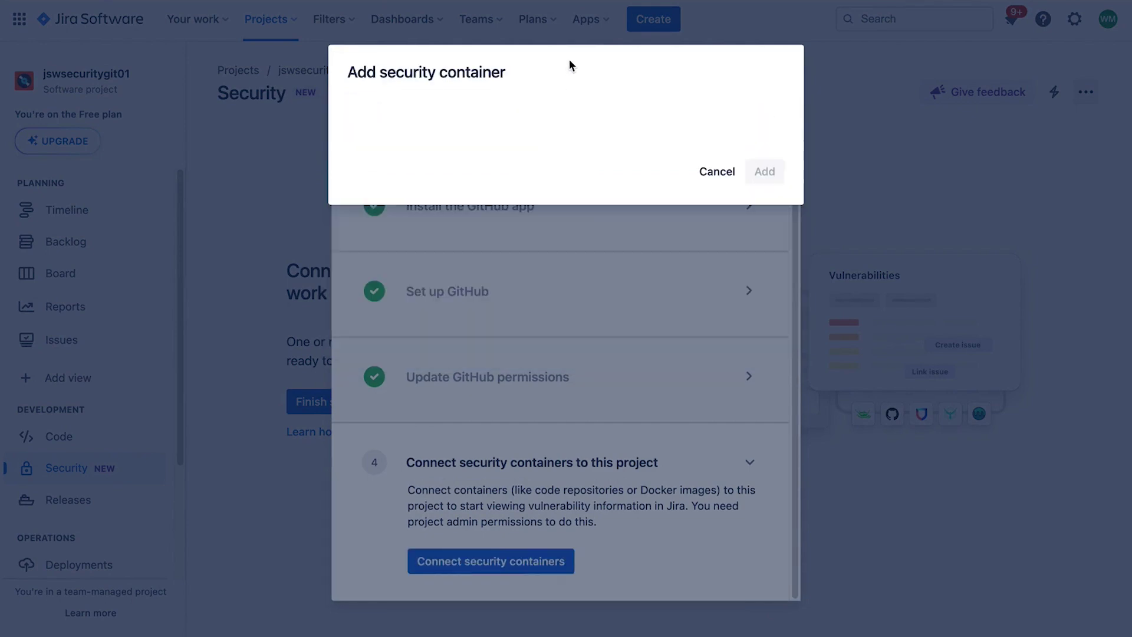
pyautogui.click(543, 115)
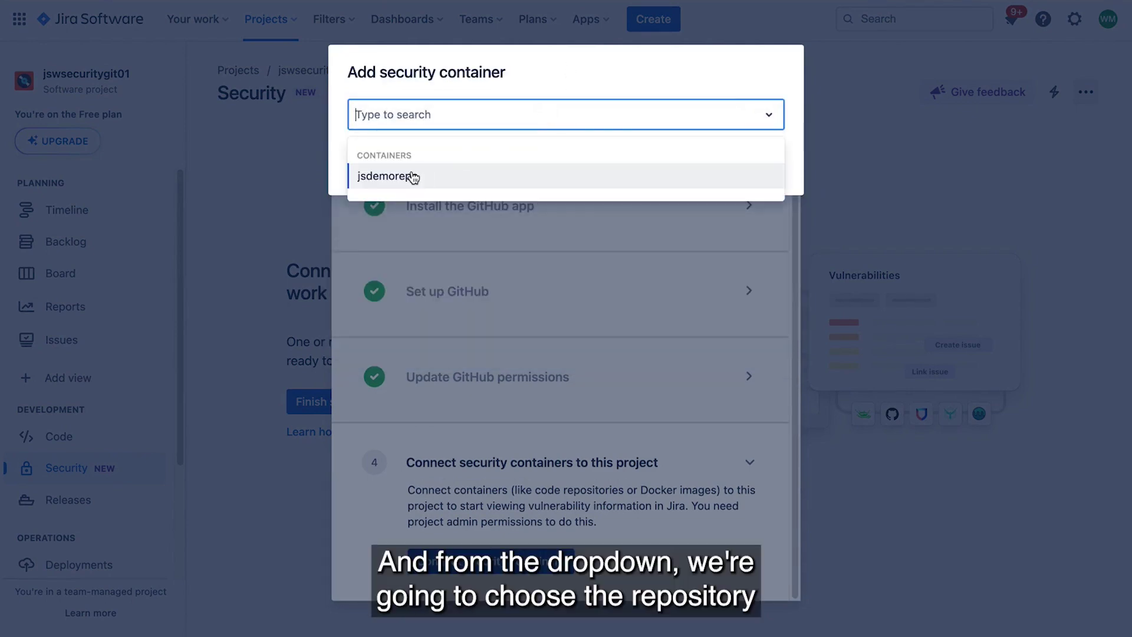
pyautogui.click(413, 175)
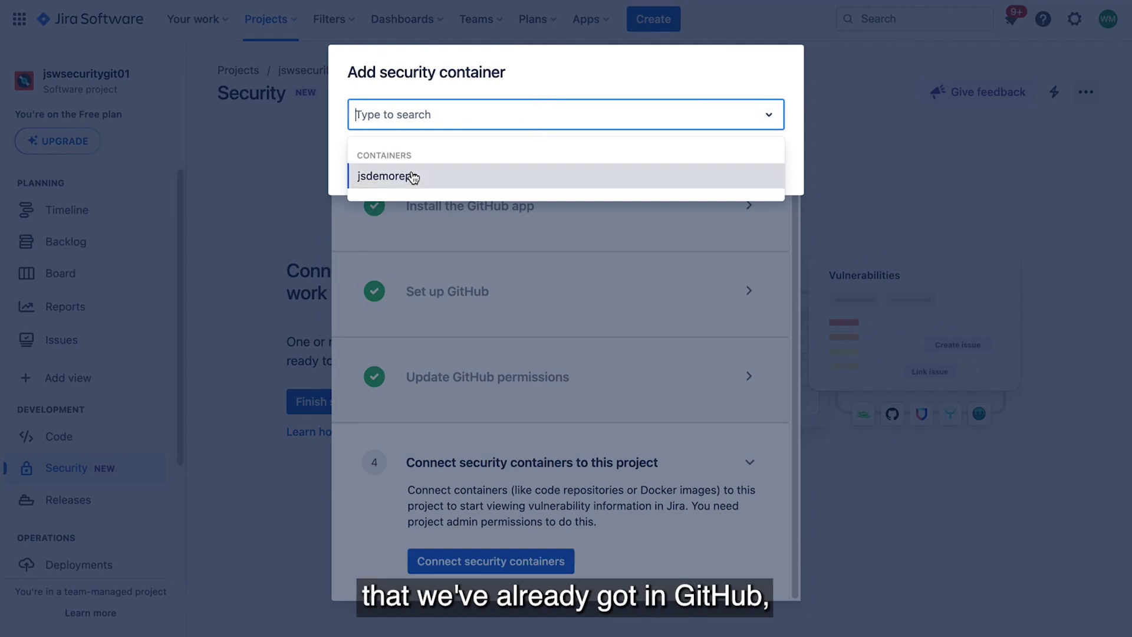
pyautogui.click(663, 69)
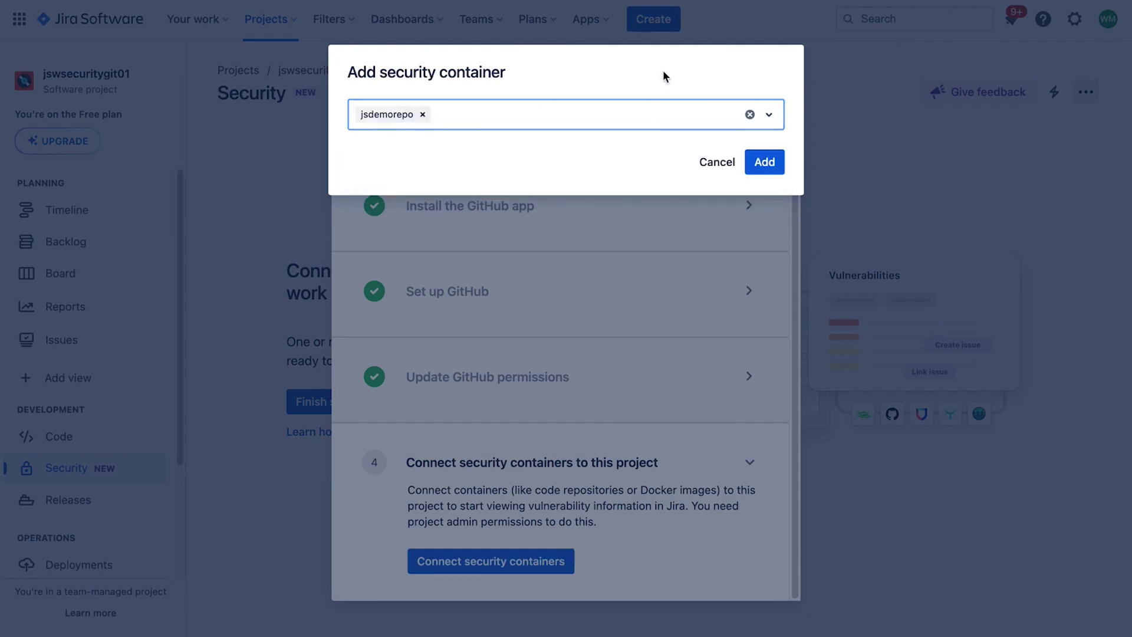
pyautogui.click(765, 163)
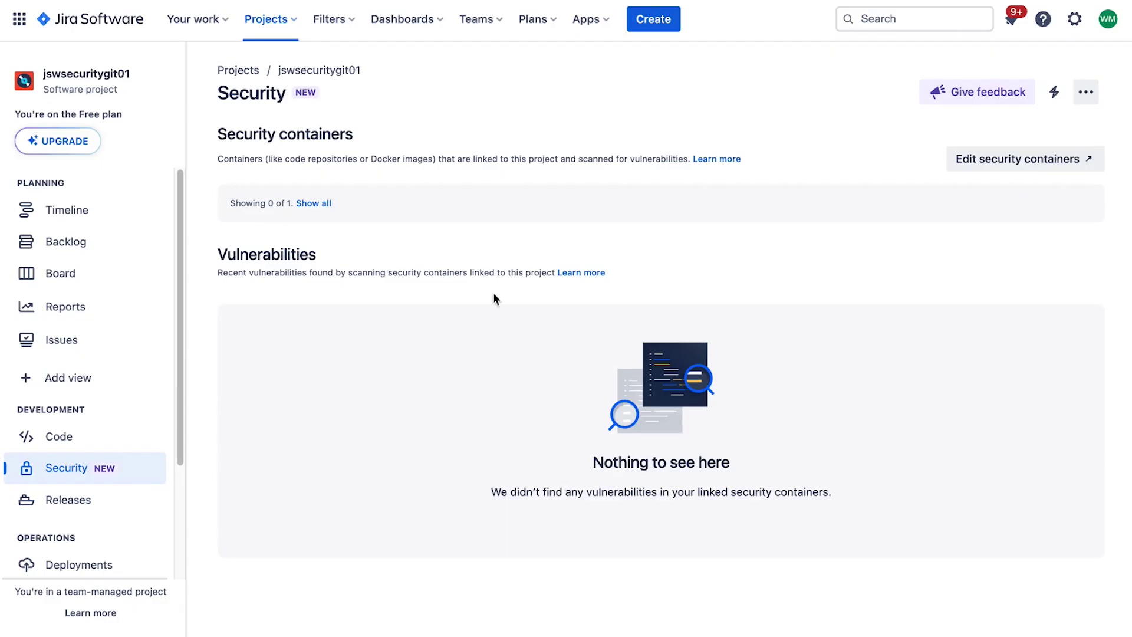
# Expand the security containers list to confirm jsdemorepo, then reload the Security page
pyautogui.click(313, 203)
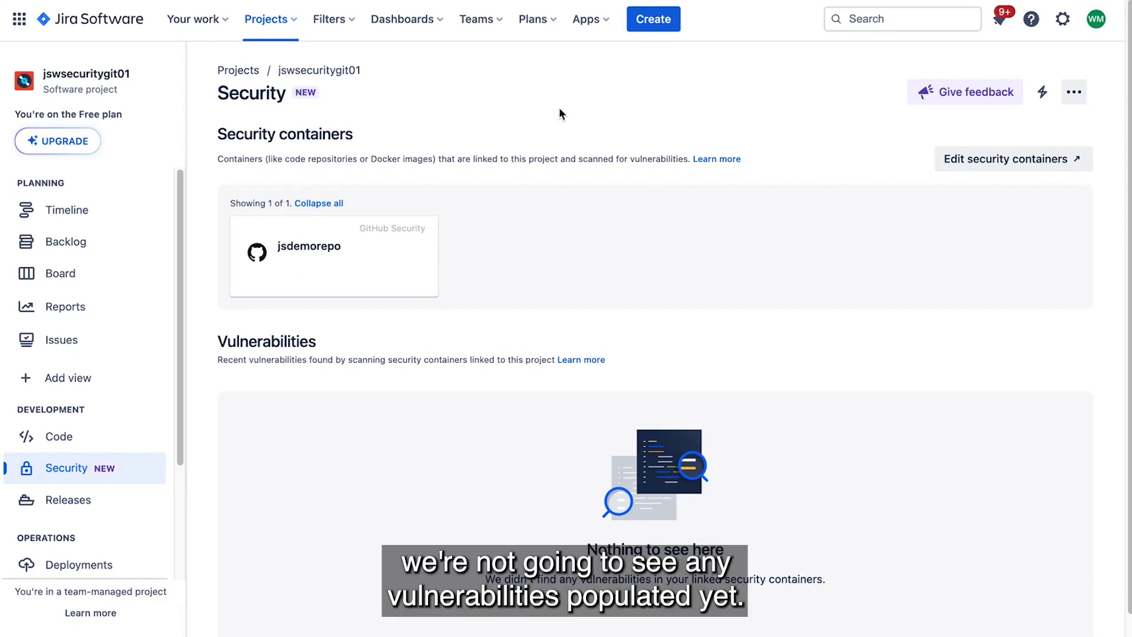
pyautogui.hotkey('ctrl', 'r')
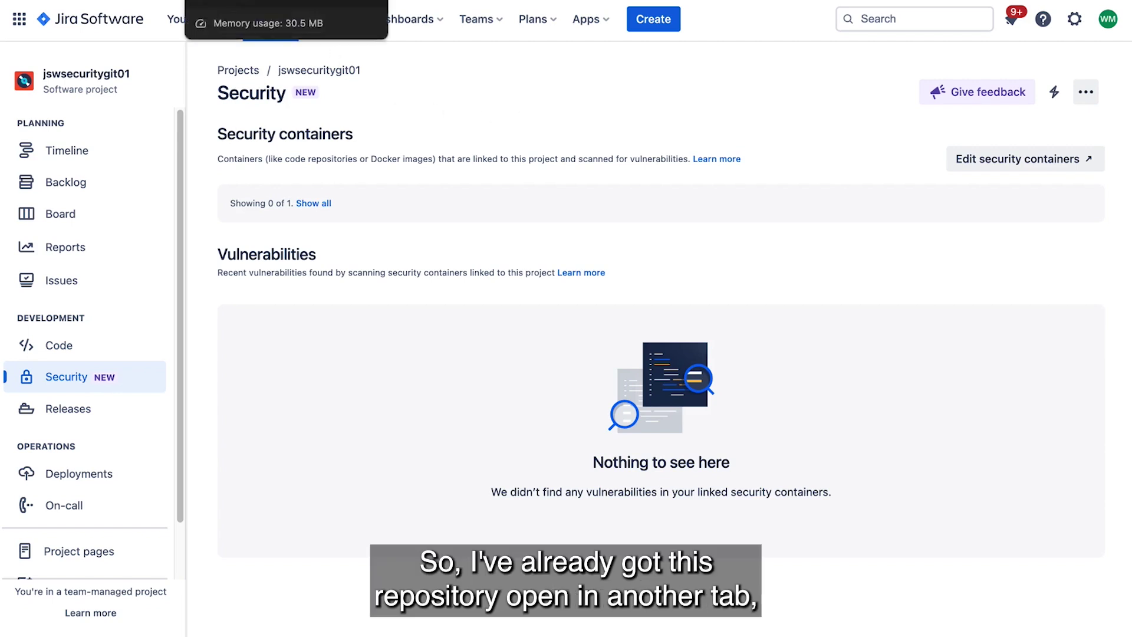
pyautogui.click(236, 0)
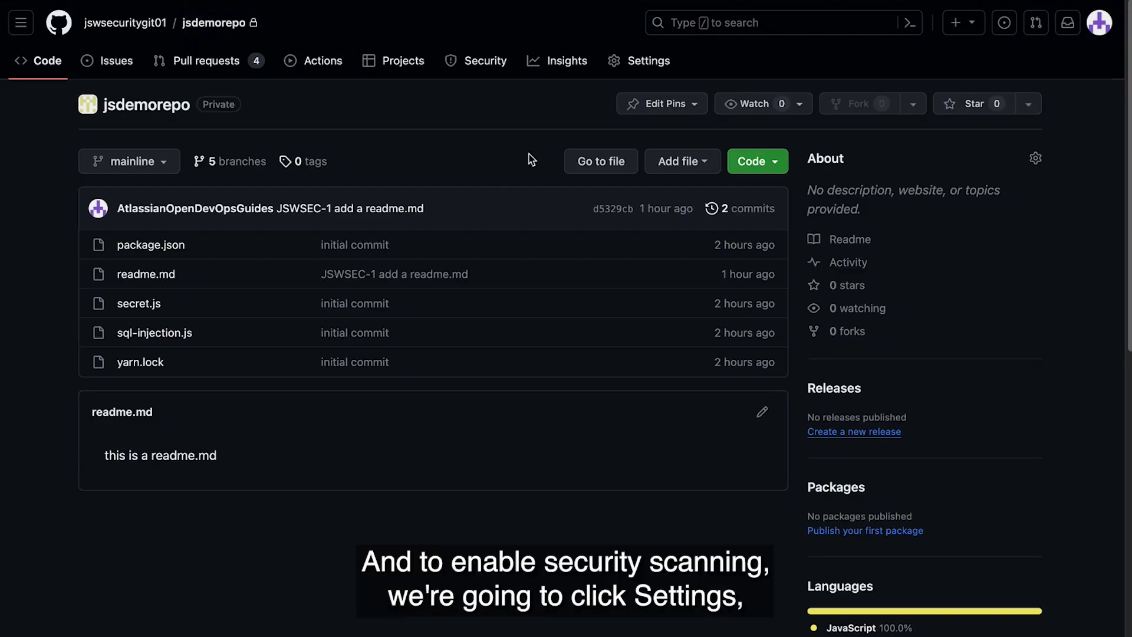
# Go to jsdemorepo's Code security and analysis settings in GitHub to enable Dependabot alerts
pyautogui.click(659, 71)
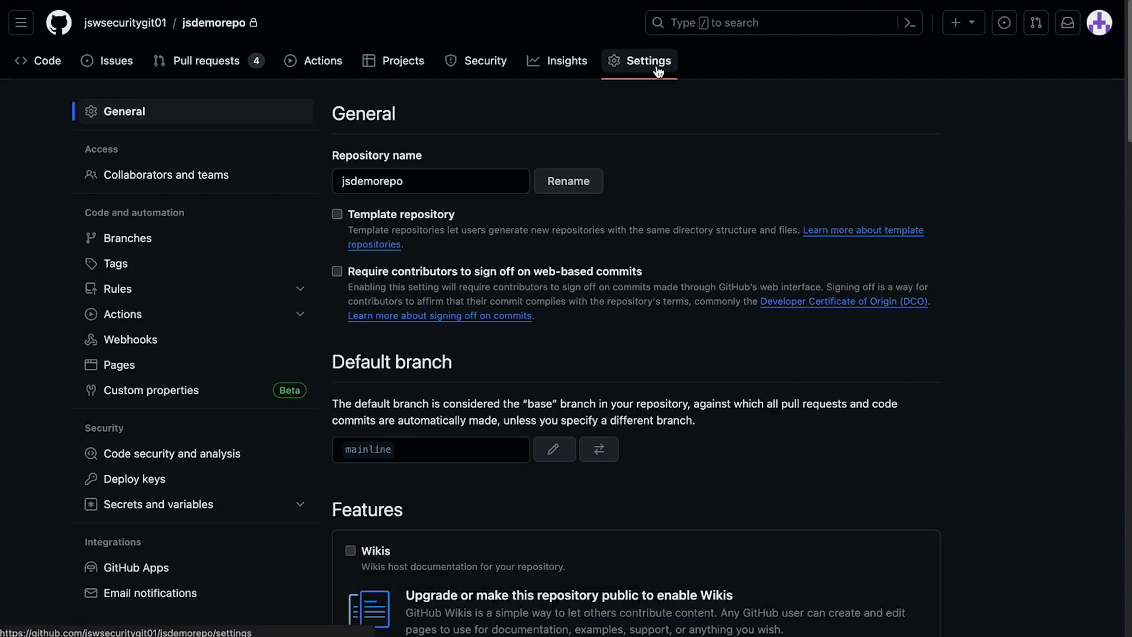
pyautogui.click(187, 460)
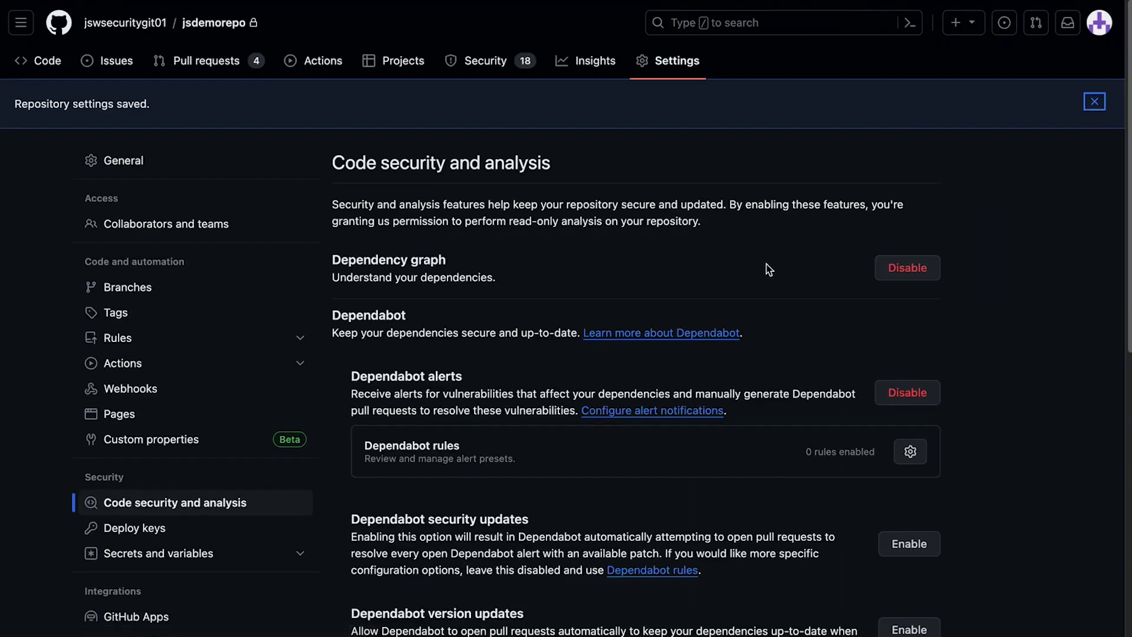
pyautogui.scroll(-2, 768, 268)
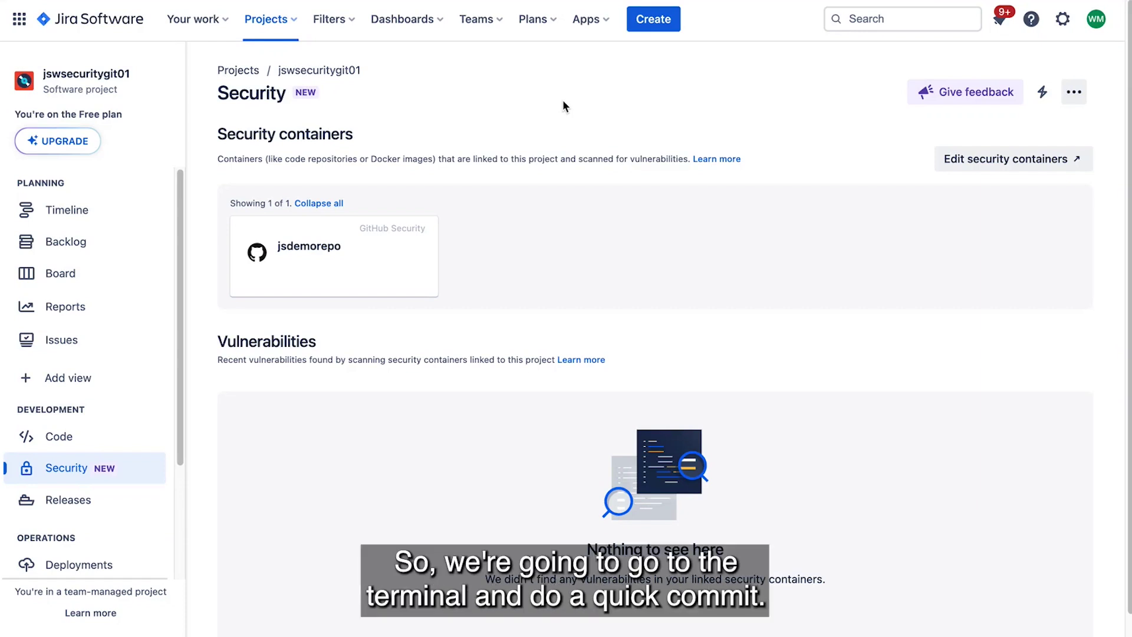
# Switch from Jira to the full-screen terminal window
pyautogui.hotkey('ctrl', 'Up')
pyautogui.click(858, 15)
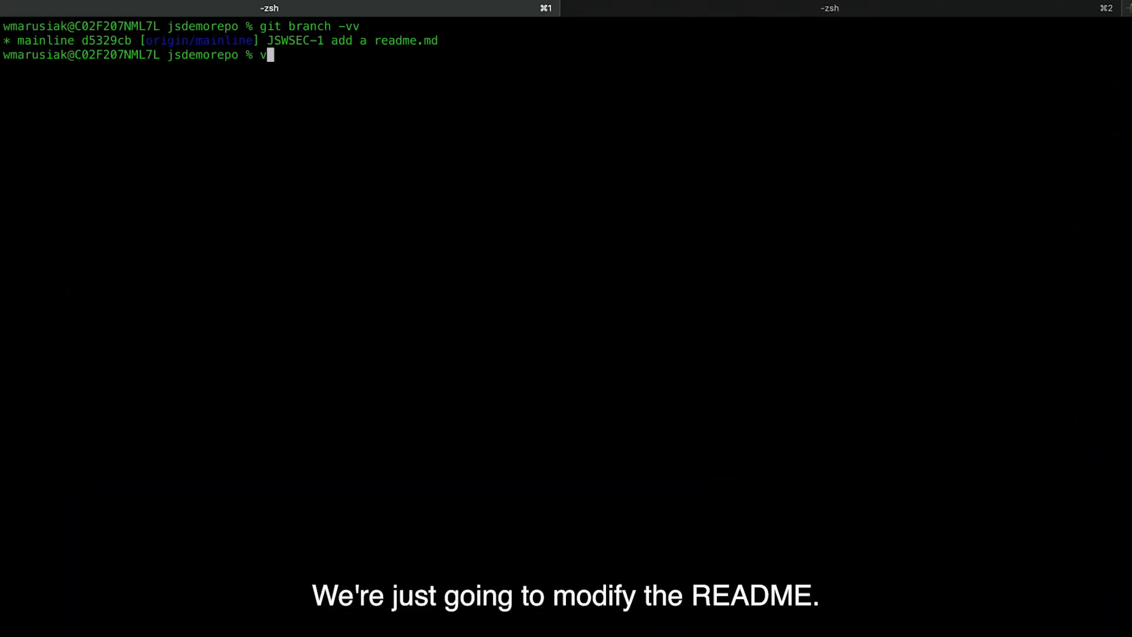
# Add the line 'adding to the readme' to readme.md in vim and save it
pyautogui.write('vim readme.md')
pyautogui.press('Return')
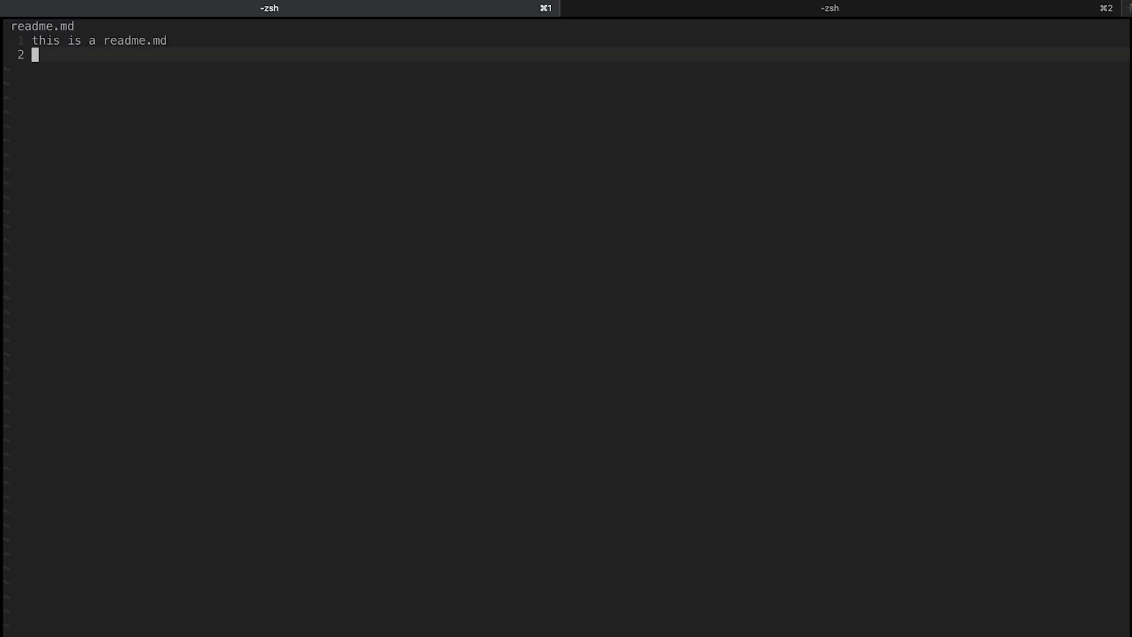
pyautogui.write('iadding to the readme')
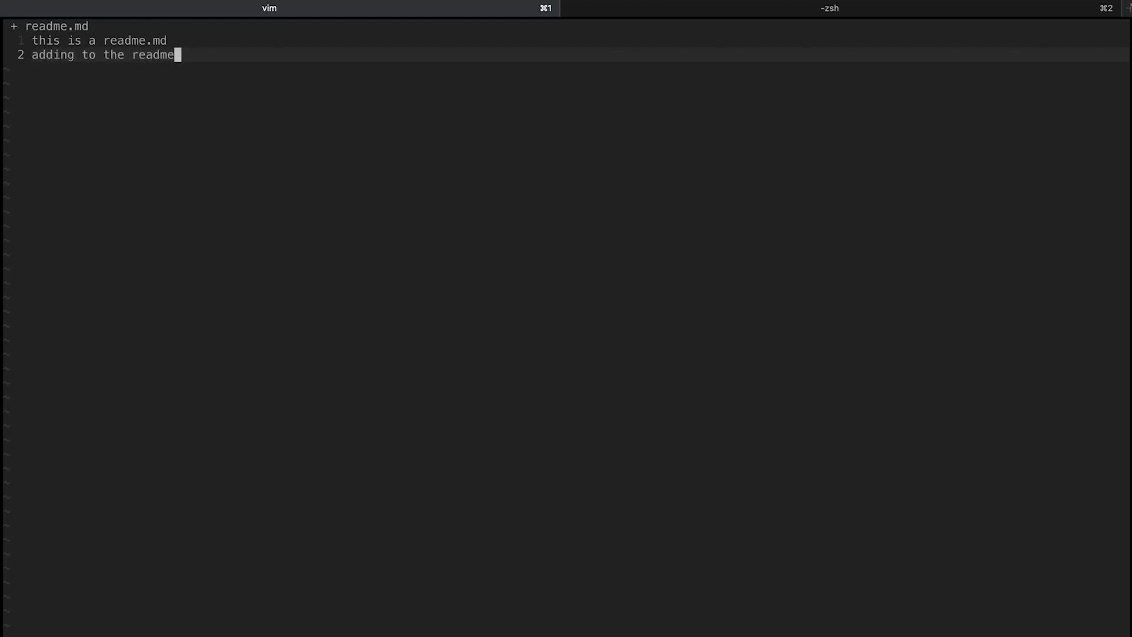
pyautogui.press('Escape')
pyautogui.write(':wq')
pyautogui.press('Return')
# Commit all changes as "JSWSEC-1 modify readme" and push, noting the 18 reported vulnerabilities
pyautogui.write('git add --all')
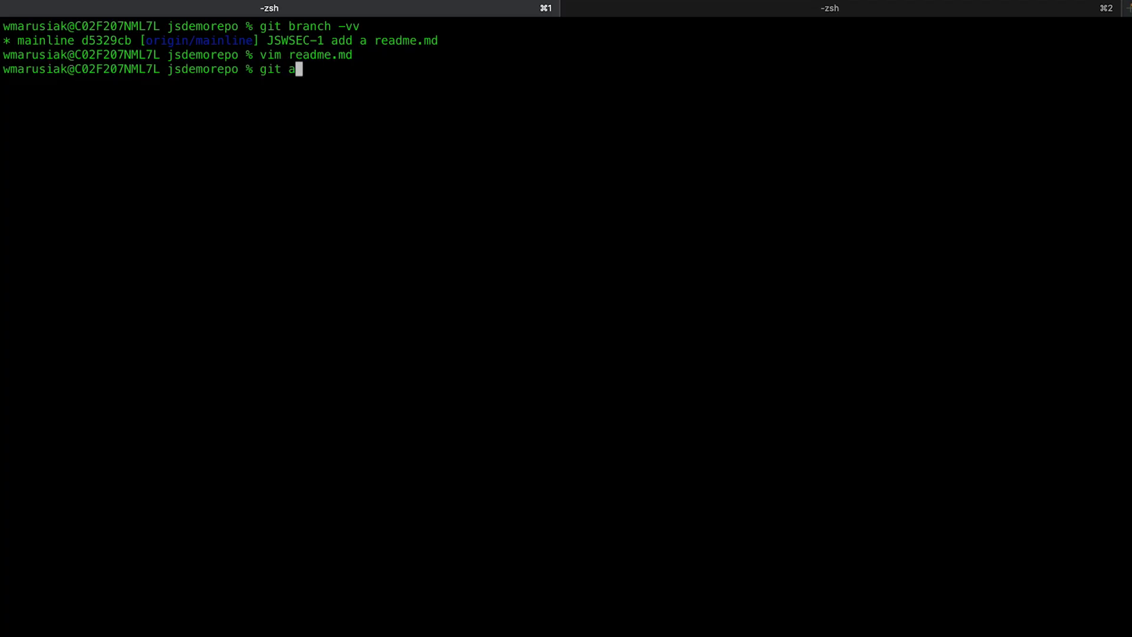
pyautogui.press('Return')
pyautogui.write('git ')
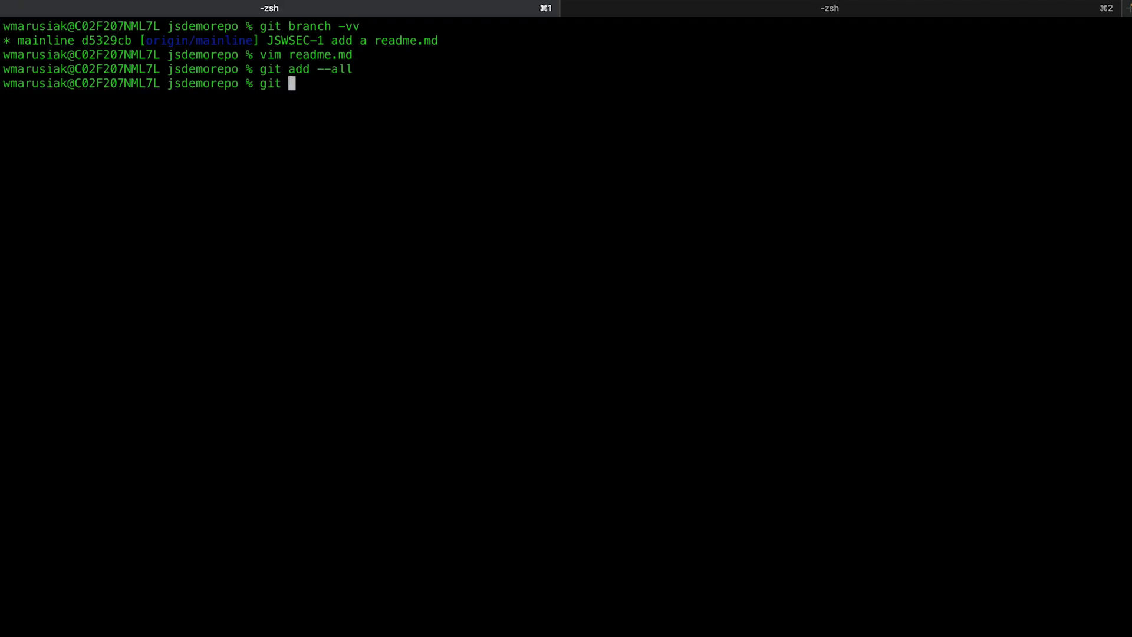
pyautogui.write('commit -m "JSWSEC-1')
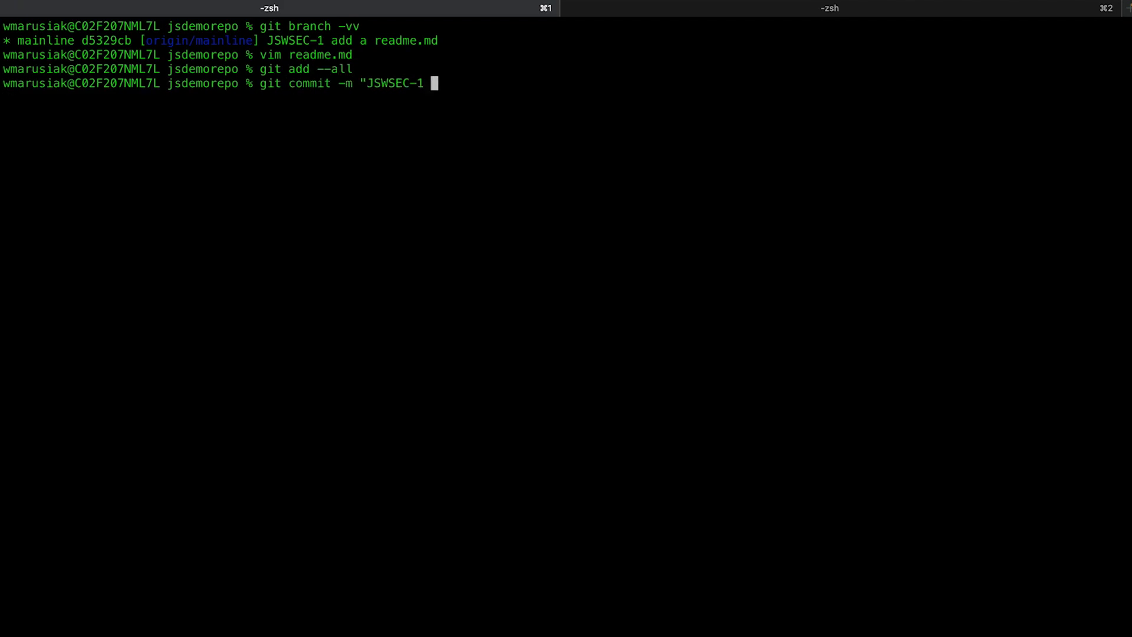
pyautogui.write(' modify read')
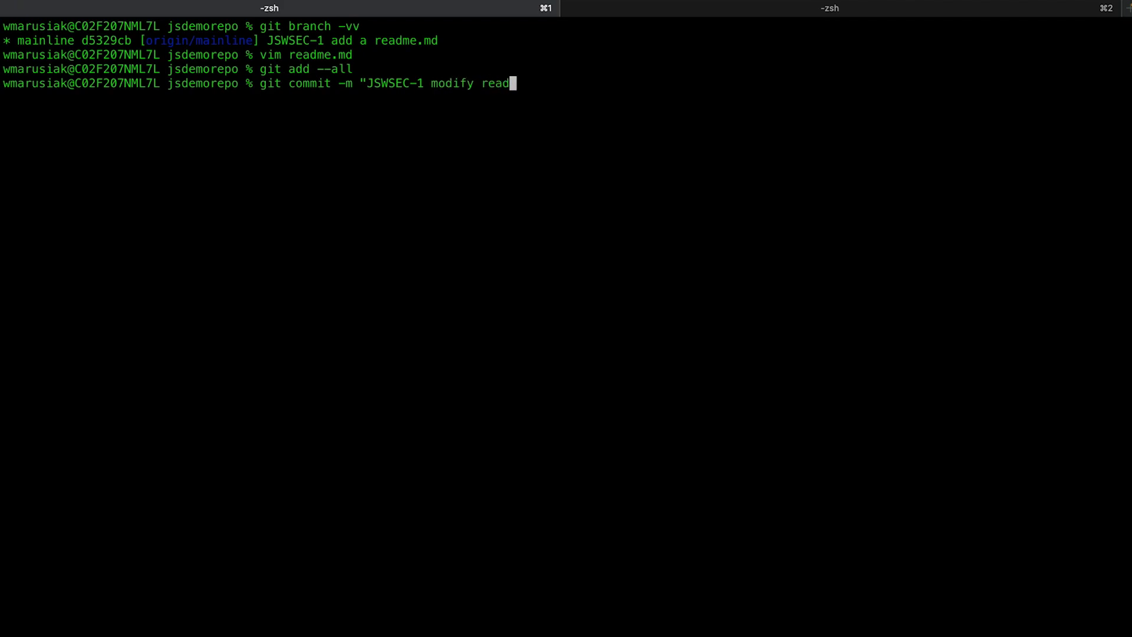
pyautogui.write('me"')
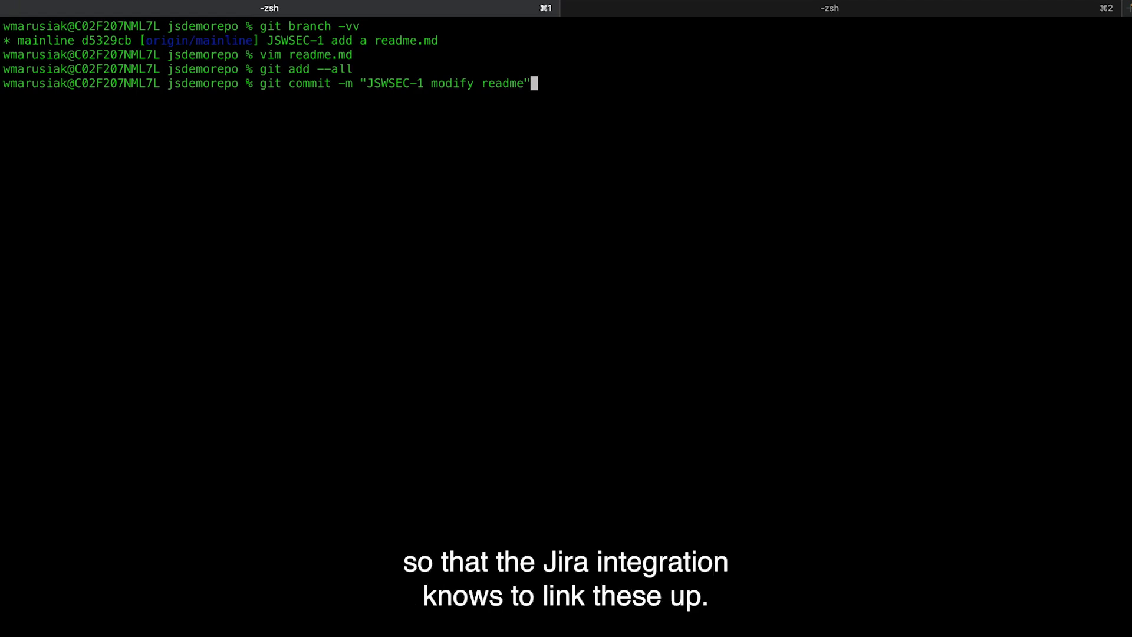
pyautogui.press('Return')
pyautogui.write('git ')
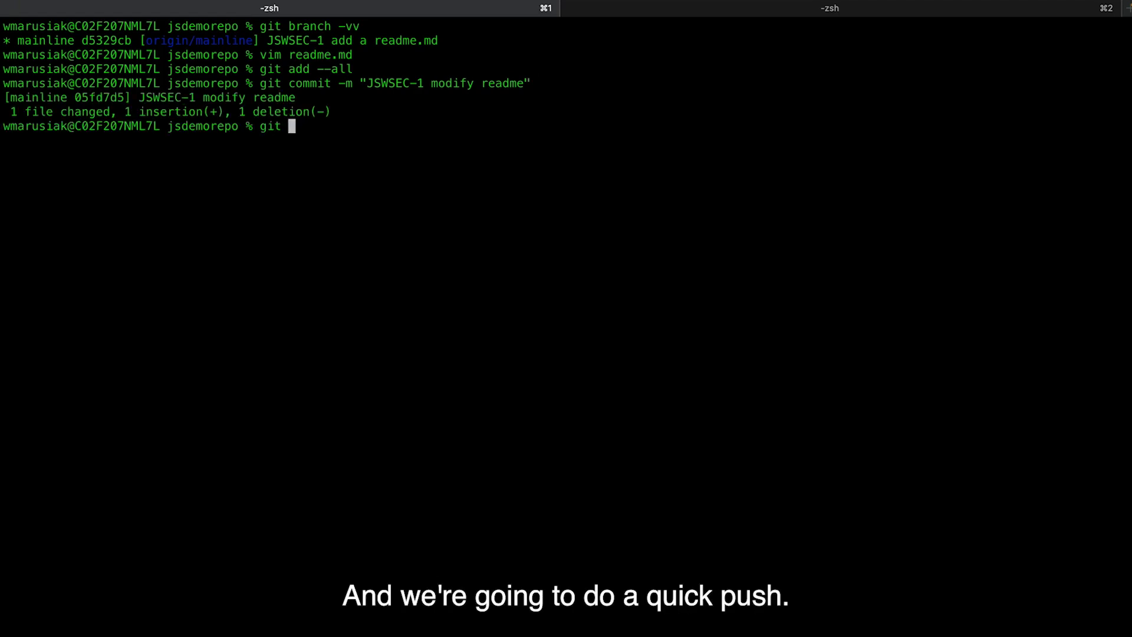
pyautogui.write('push')
pyautogui.press('Return')
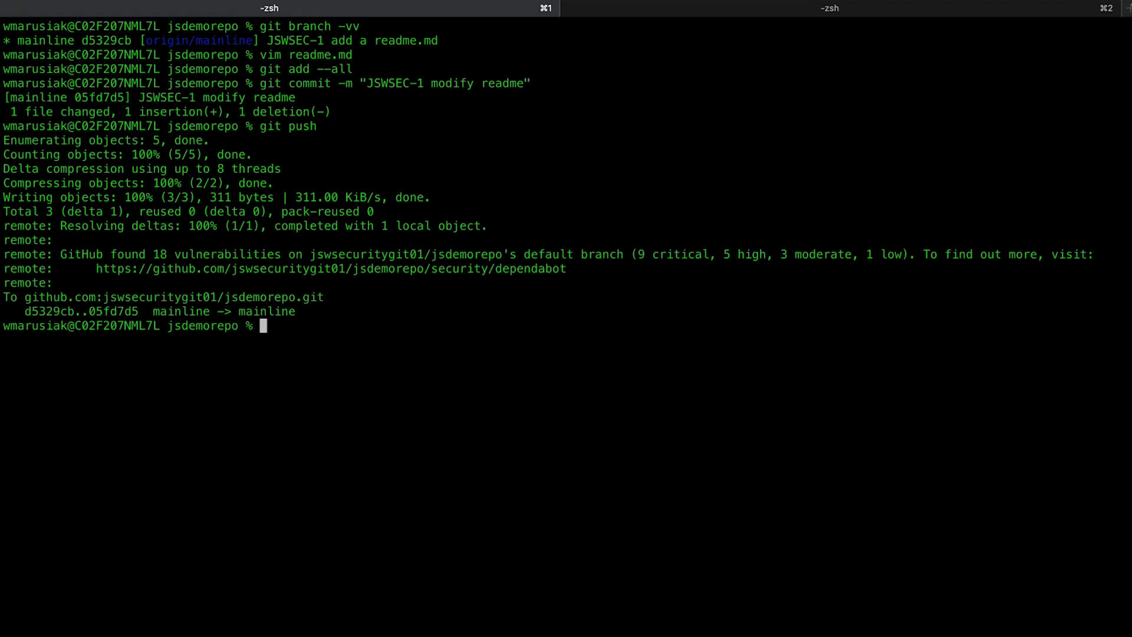
pyautogui.moveTo(56, 254); pyautogui.dragTo(506, 257)
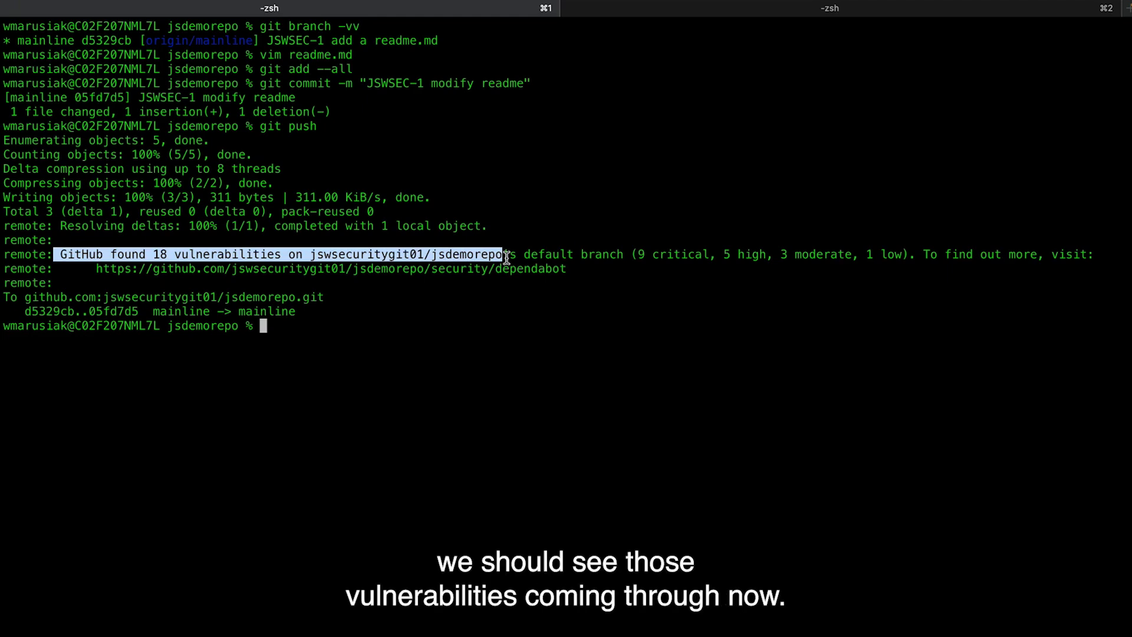
pyautogui.hotkey('ctrl', 'Up')
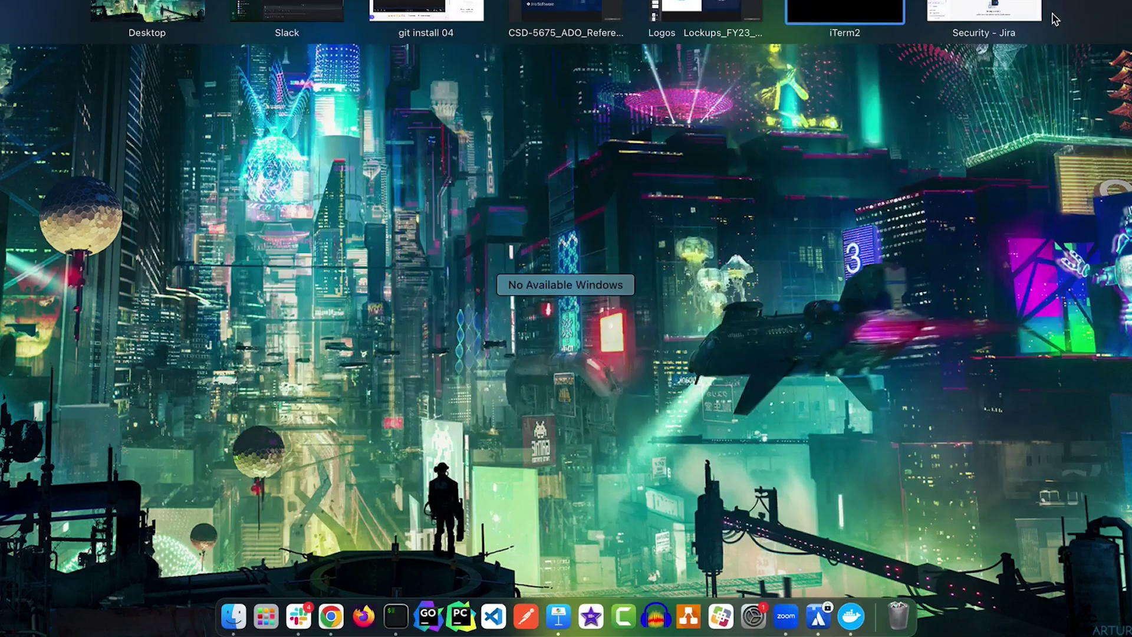
# Filter the Jira vulnerabilities list to the jsdemorepo security container
pyautogui.click(984, 11)
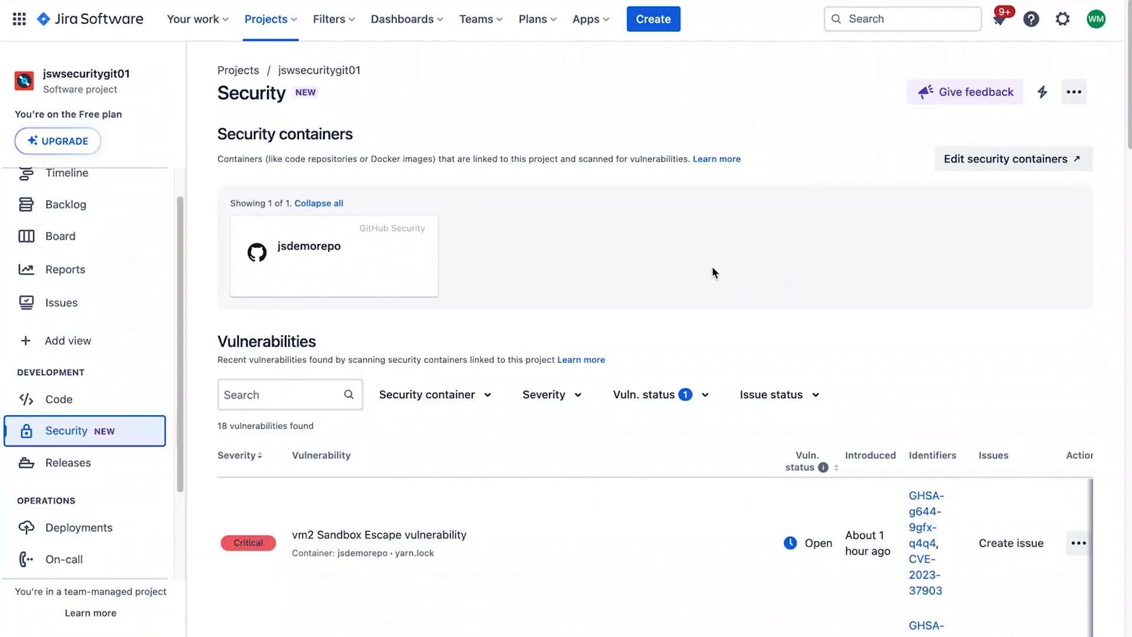
pyautogui.scroll(-5, 713, 272)
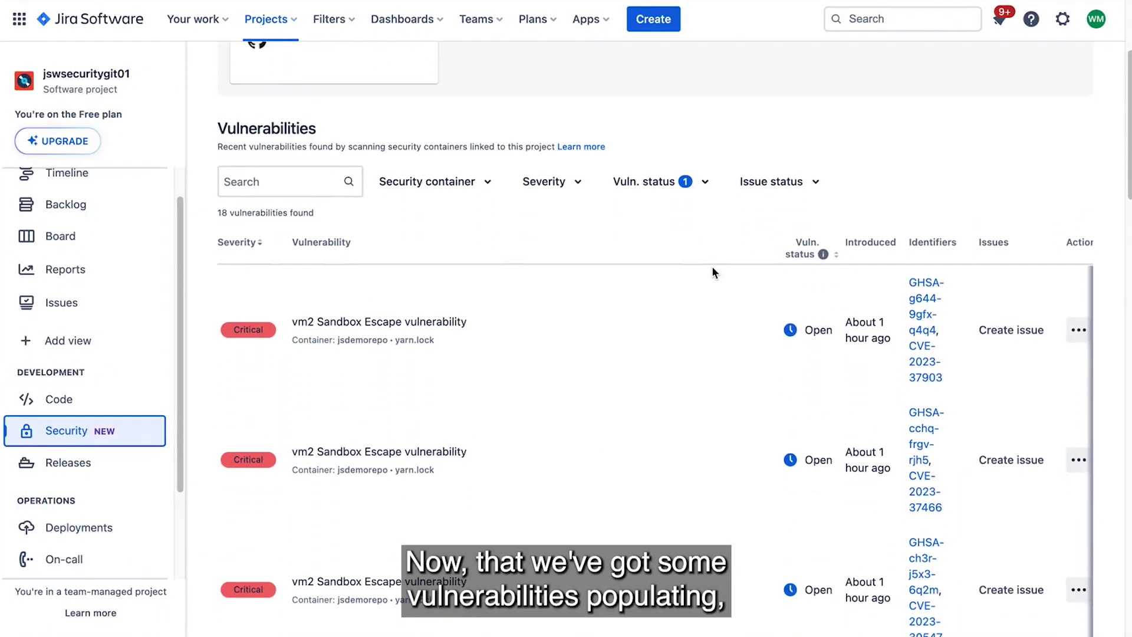
pyautogui.scroll(2, 713, 272)
pyautogui.scroll(2, 712, 271)
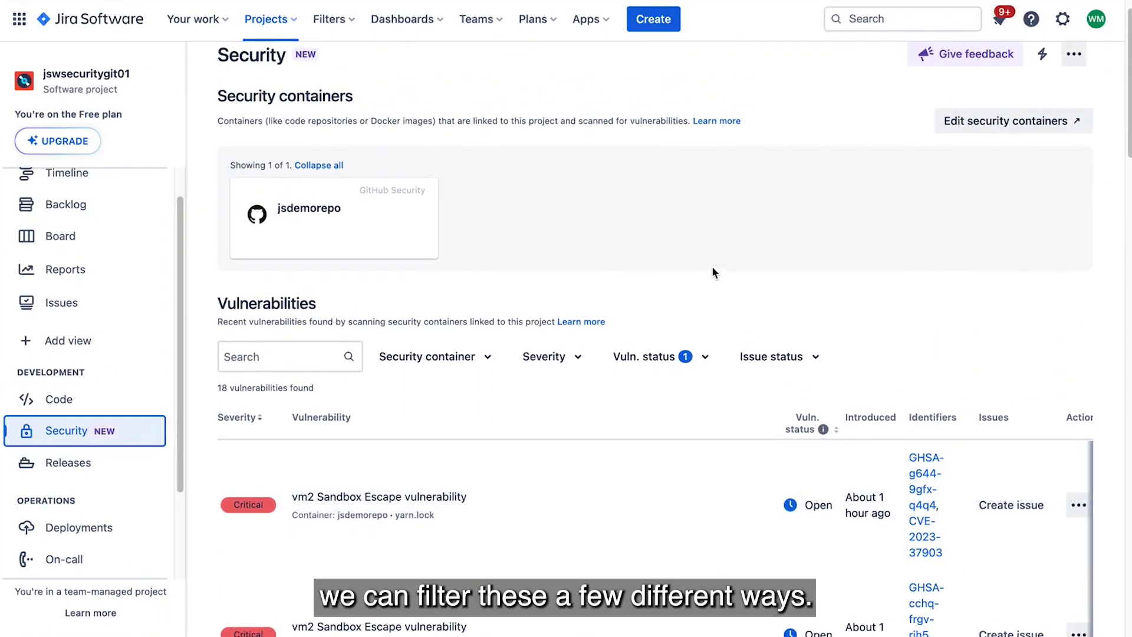
pyautogui.click(445, 359)
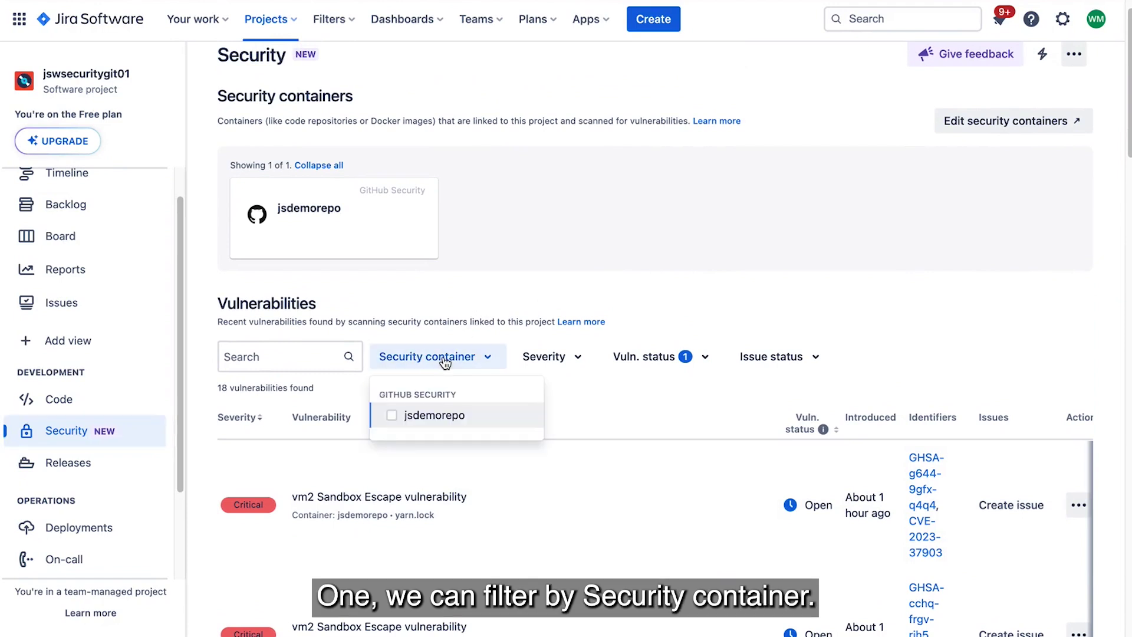
pyautogui.click(392, 416)
pyautogui.click(624, 282)
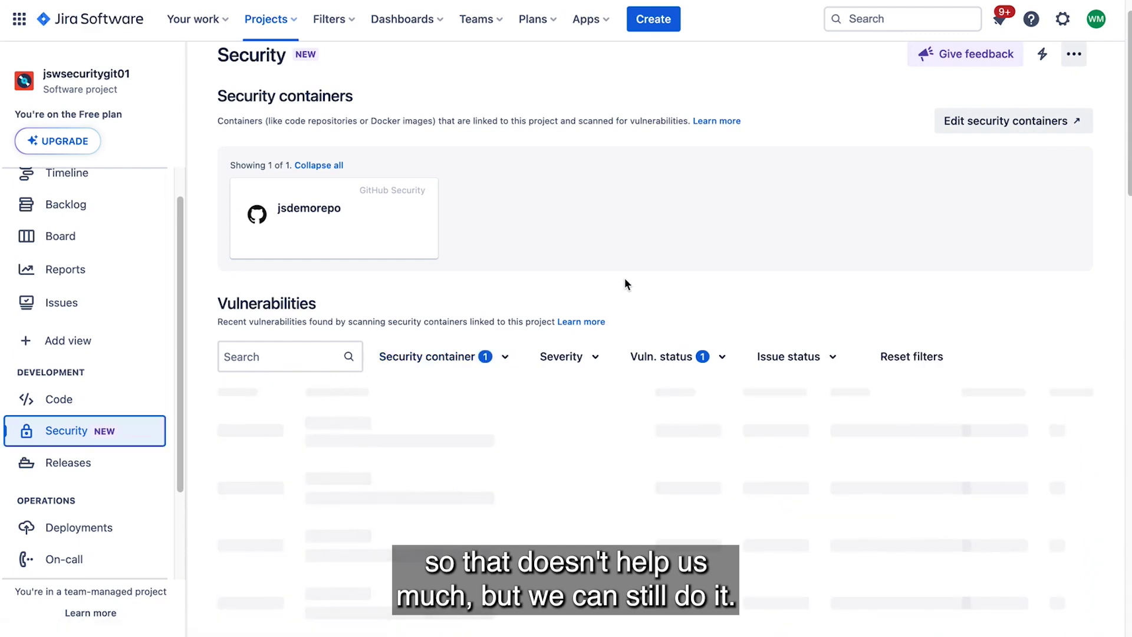
# Narrow the vulnerabilities to Critical severity
pyautogui.click(558, 357)
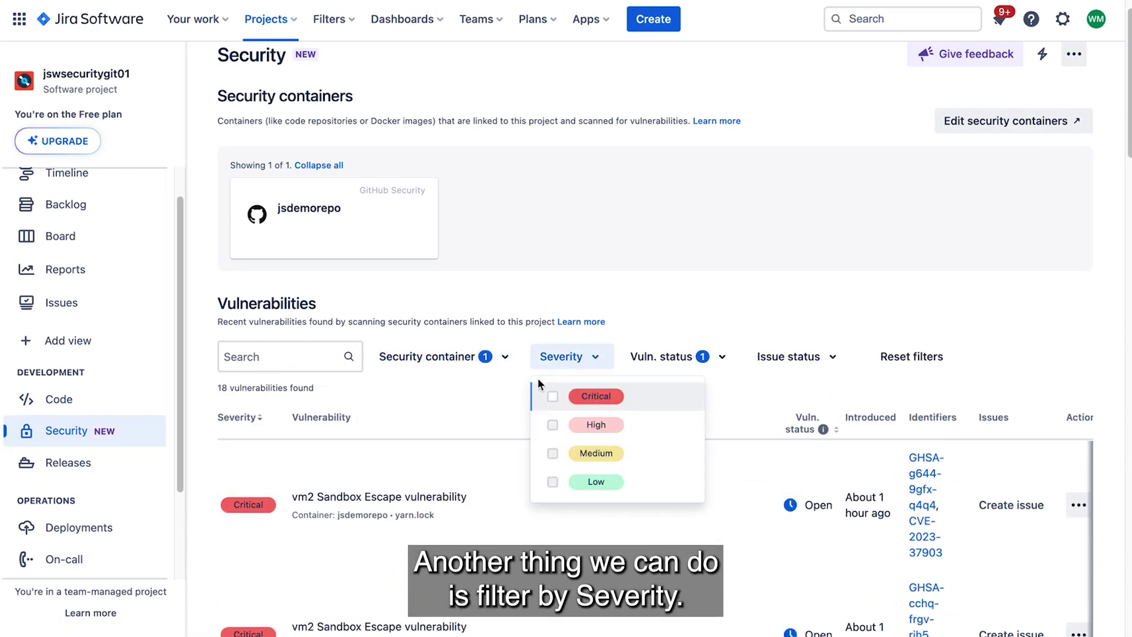
pyautogui.click(553, 397)
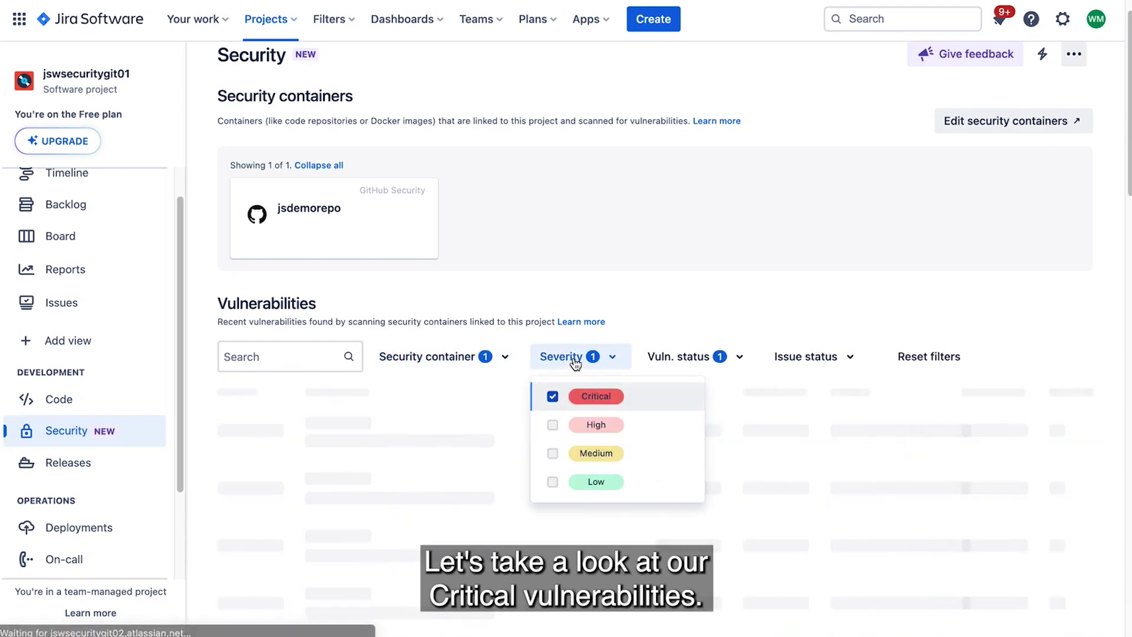
pyautogui.click(576, 357)
pyautogui.scroll(-1, 578, 483)
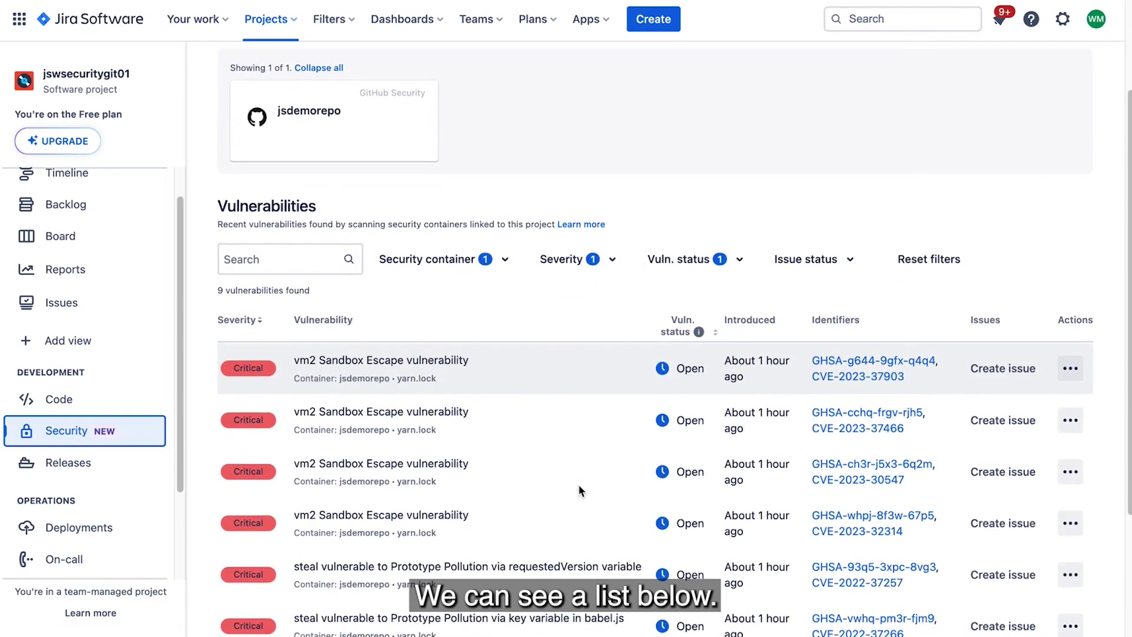
pyautogui.click(698, 301)
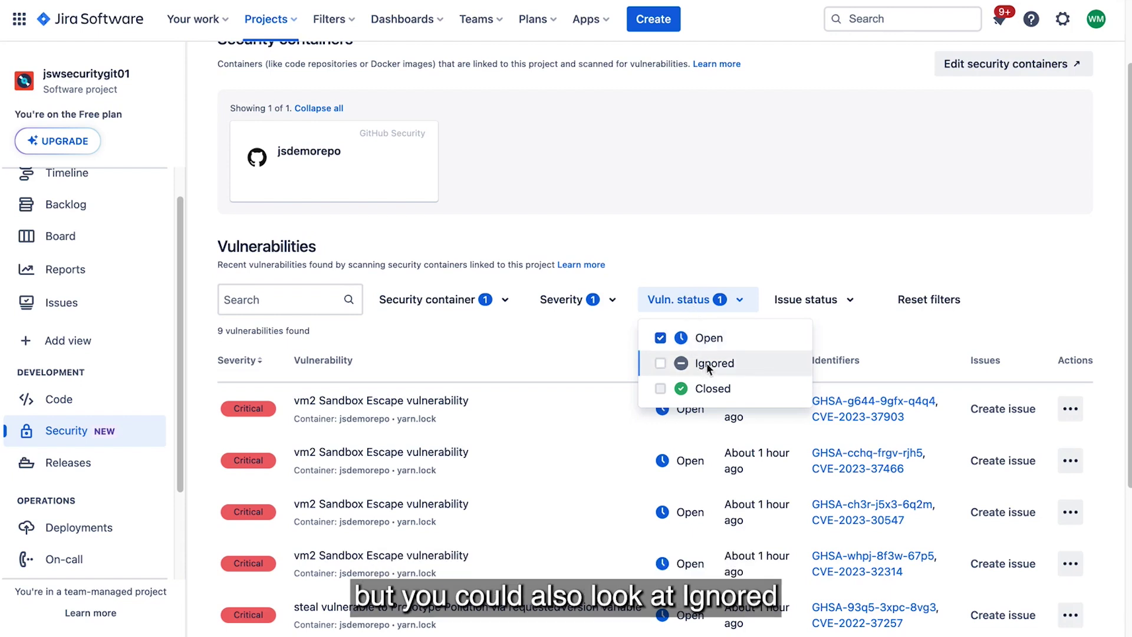
# Filter to vulnerabilities with no linked Jira issues, leaving 9 open critical results
pyautogui.click(693, 307)
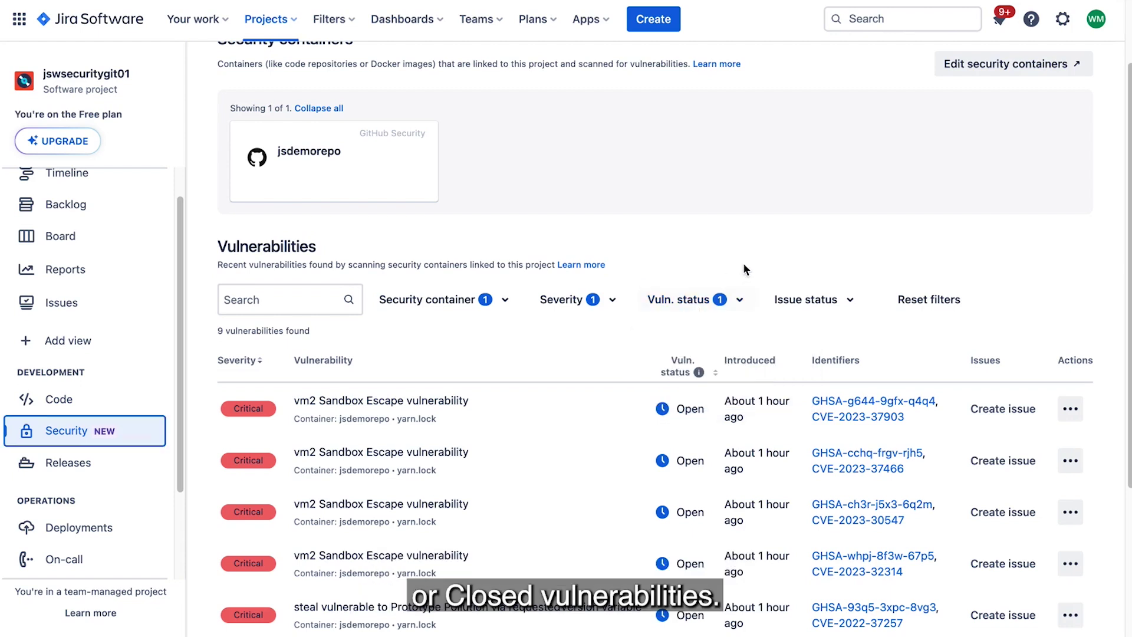
pyautogui.click(817, 301)
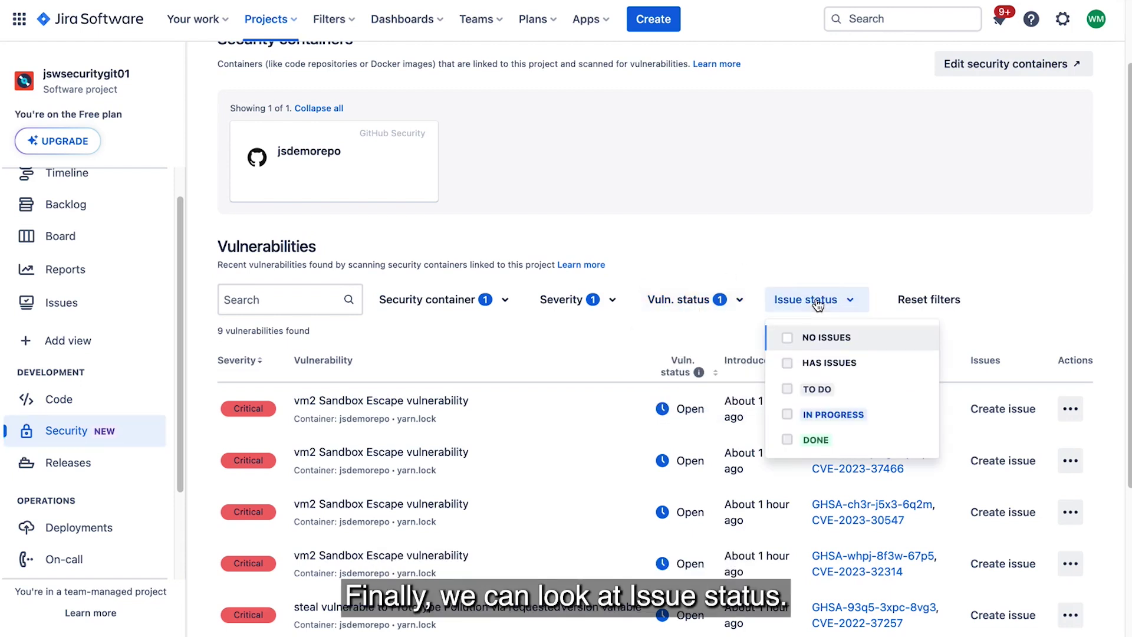
pyautogui.click(825, 338)
pyautogui.click(812, 262)
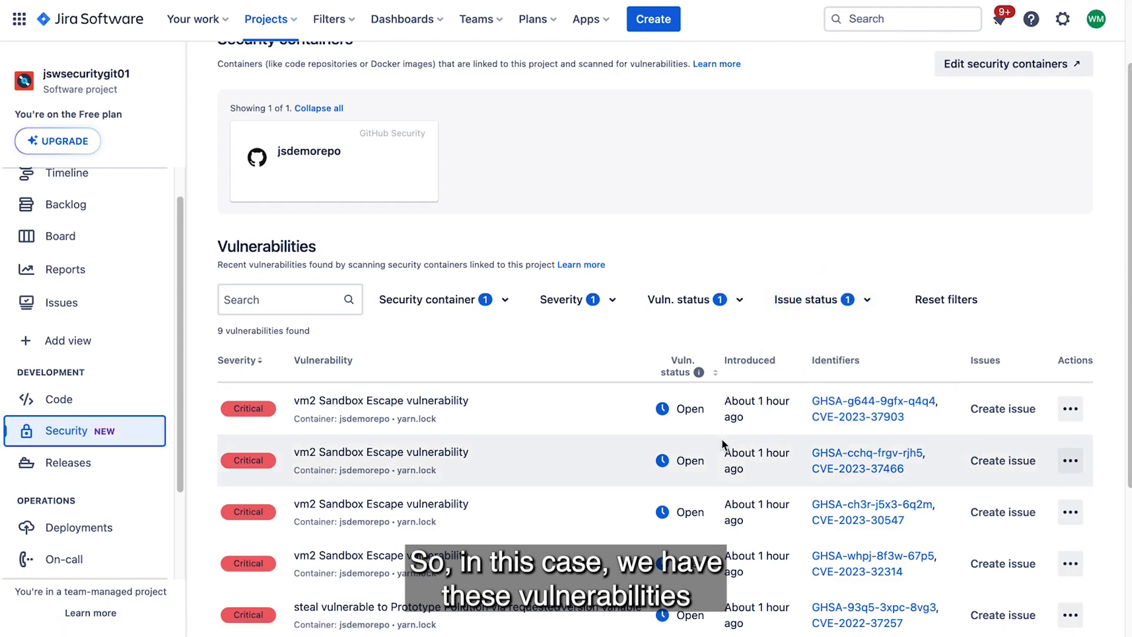
pyautogui.scroll(-2, 723, 443)
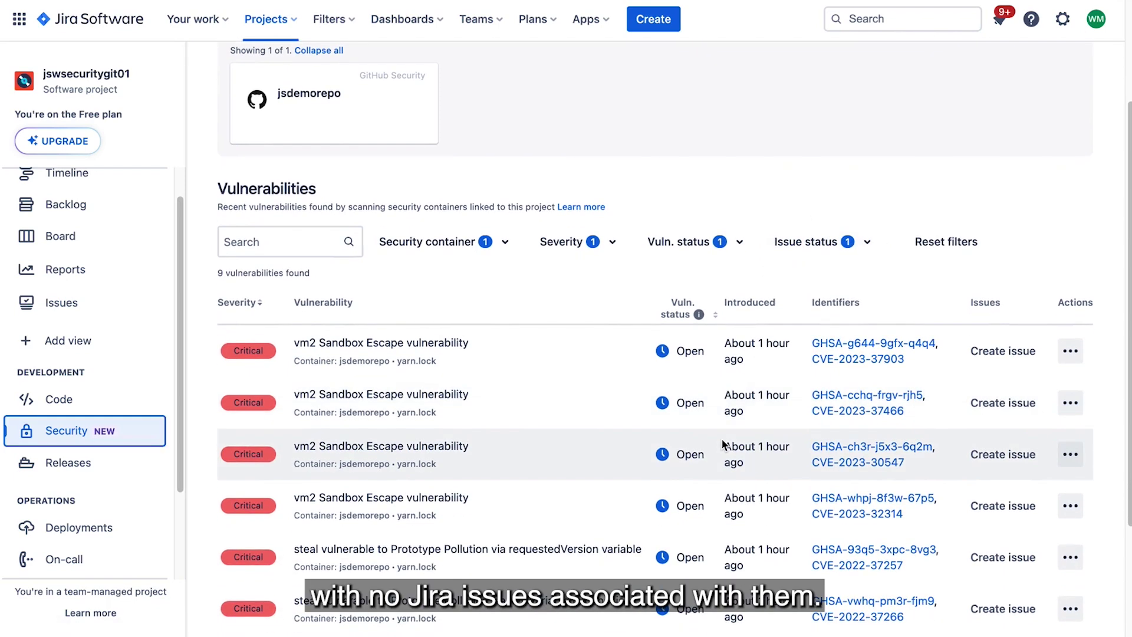
pyautogui.scroll(1, 723, 443)
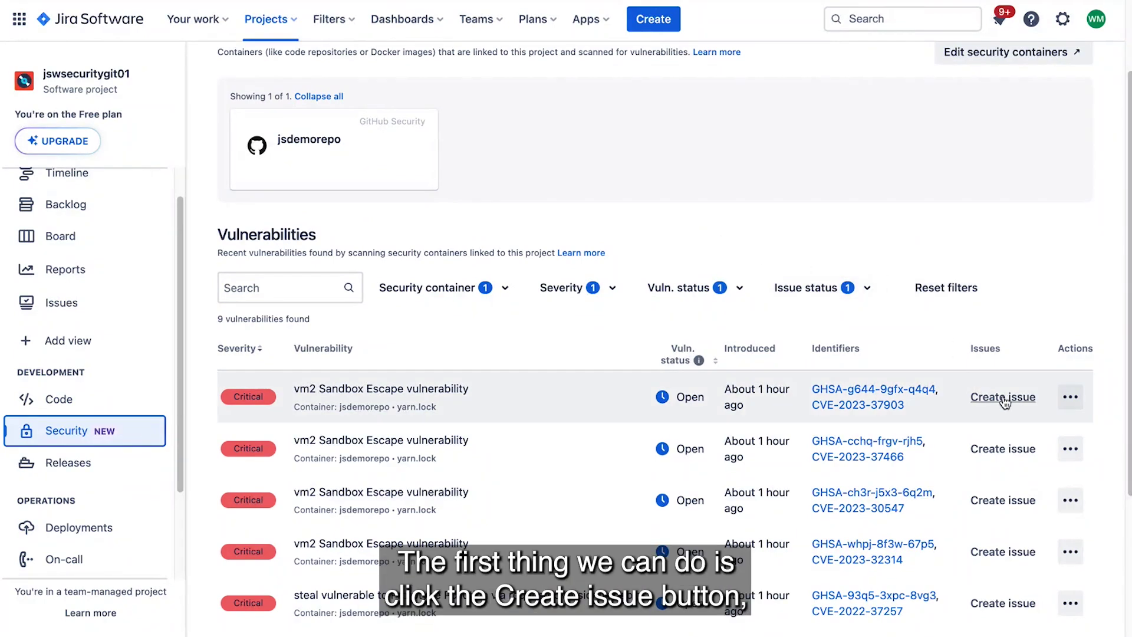
# Create issue JSWSEC-3 from the first vm2 Sandbox Escape vulnerability, assigned to yourself, in JSWSEC Sprint 1
pyautogui.click(1011, 406)
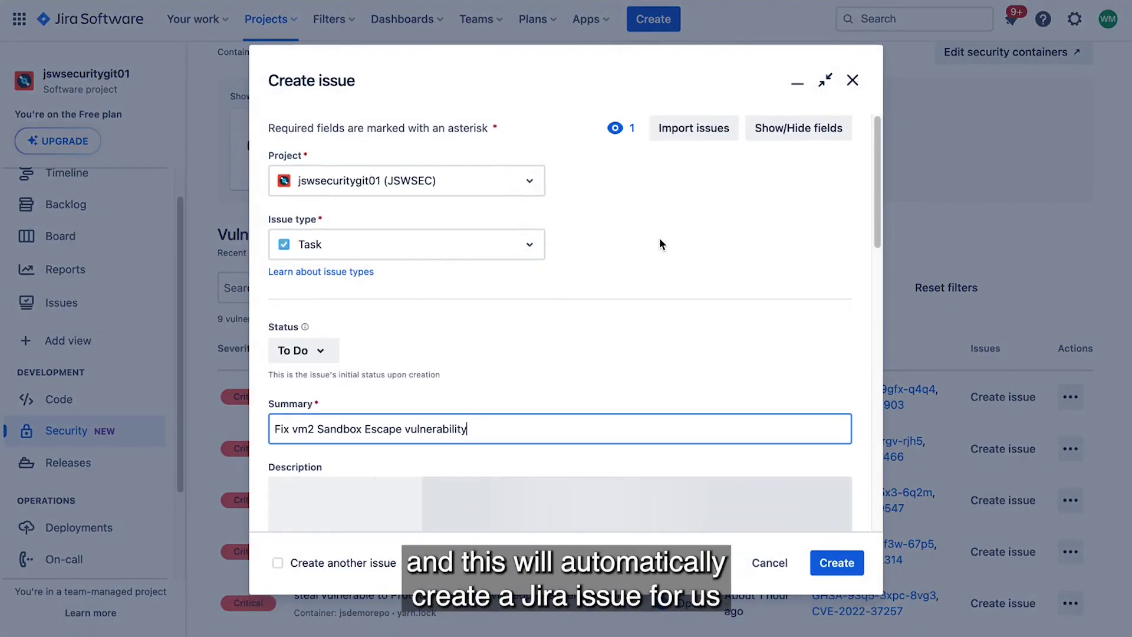
pyautogui.scroll(-8, 656, 206)
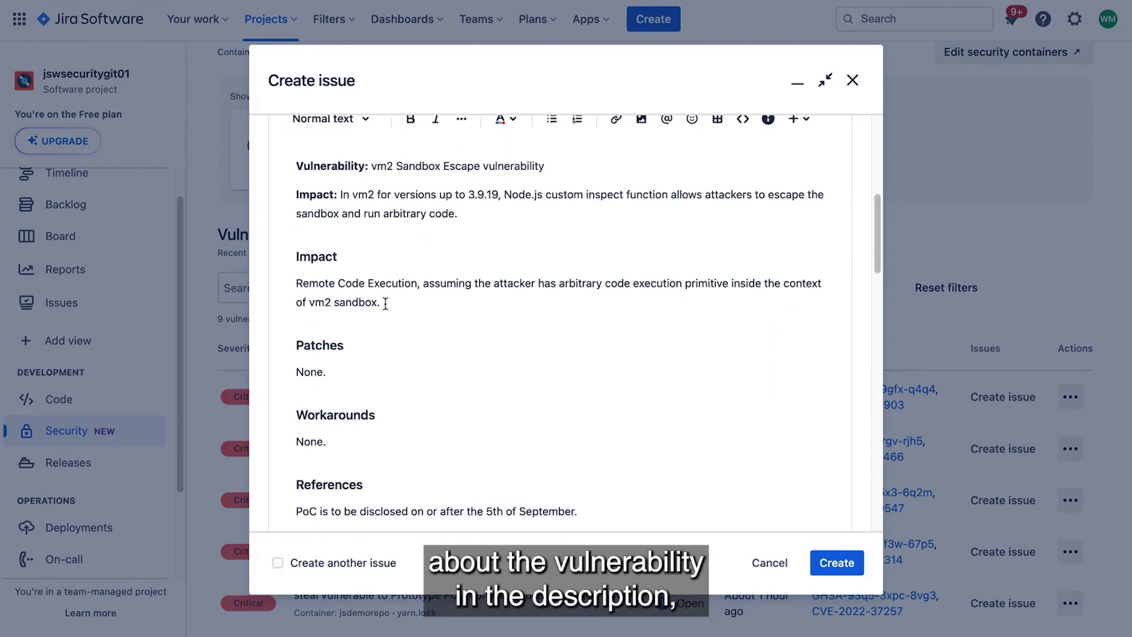
pyautogui.scroll(-1, 466, 316)
pyautogui.scroll(-6, 466, 316)
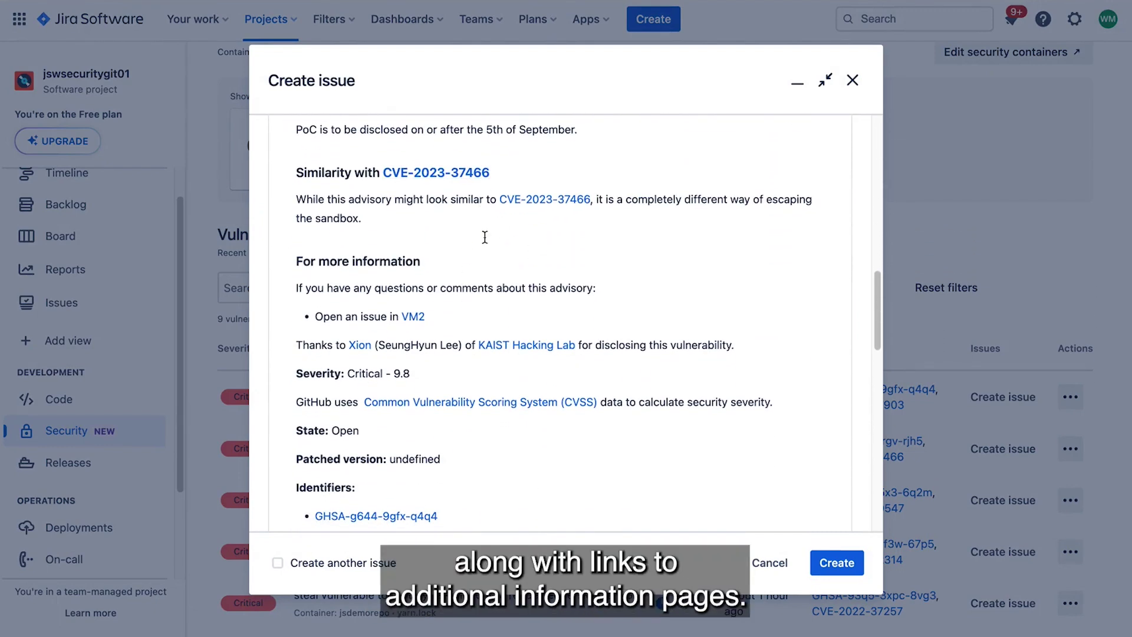
pyautogui.scroll(-8, 525, 259)
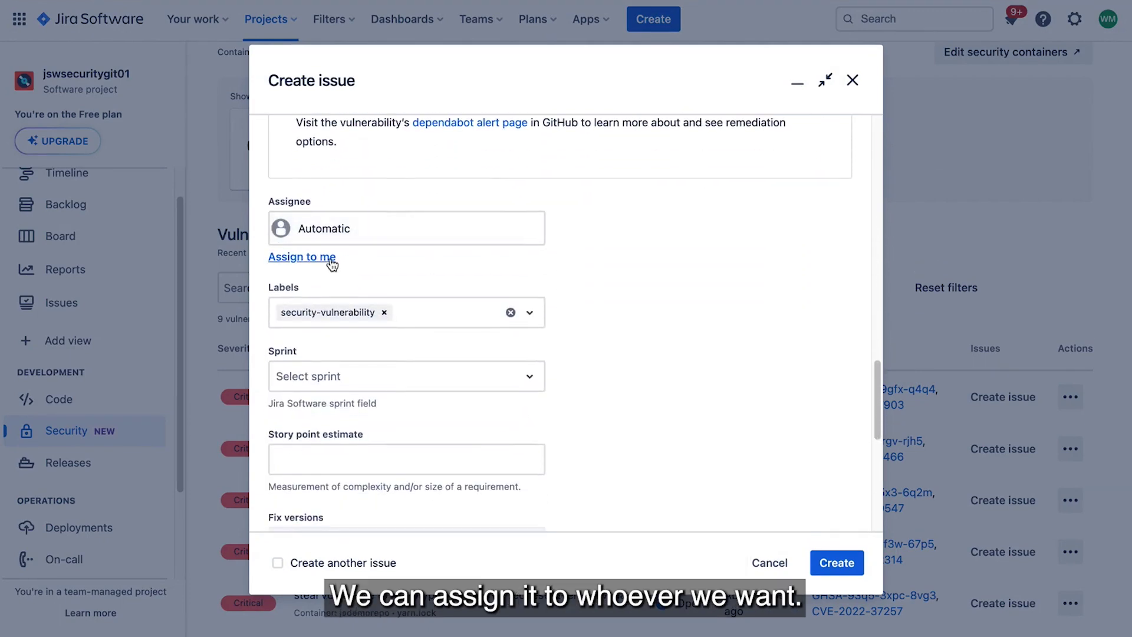
pyautogui.click(329, 260)
pyautogui.scroll(-3, 691, 303)
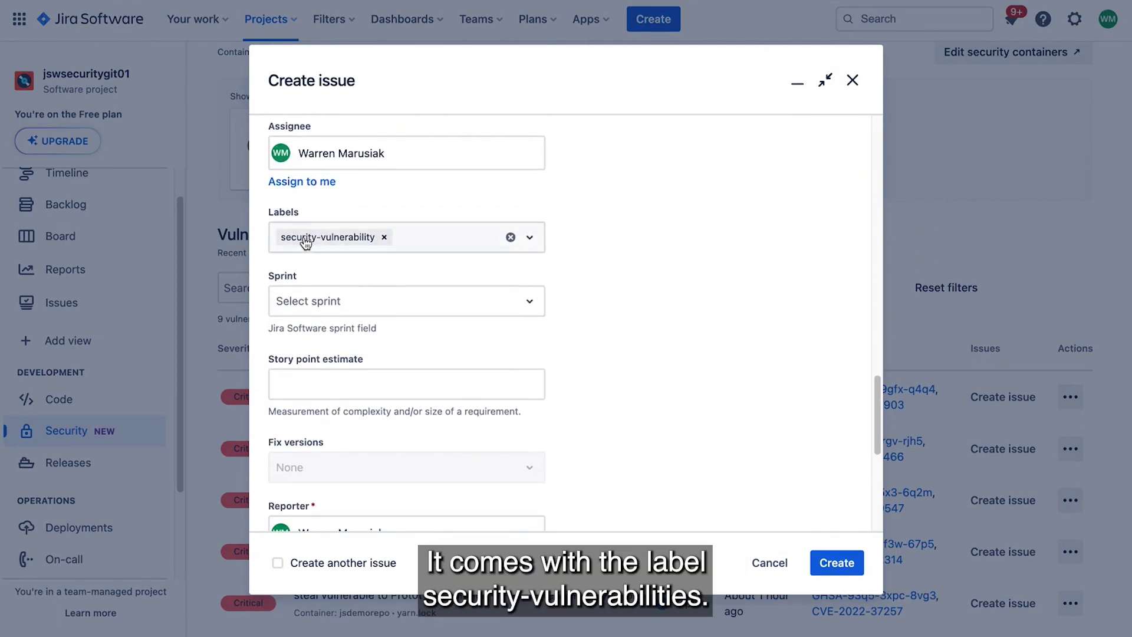
pyautogui.scroll(-2, 715, 288)
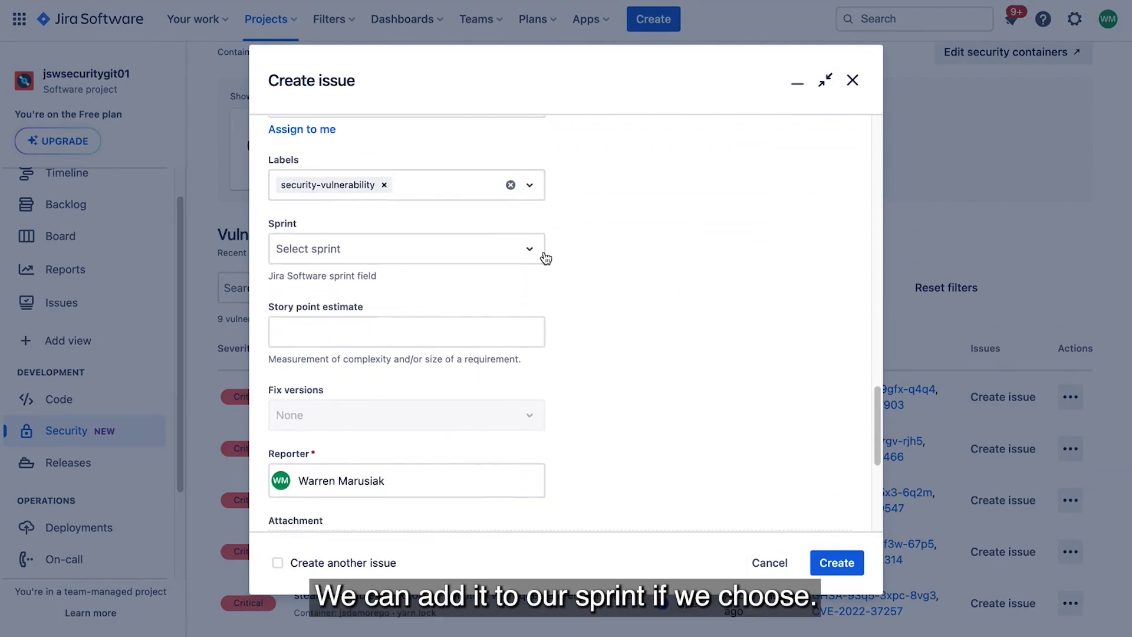
pyautogui.click(530, 248)
pyautogui.click(339, 343)
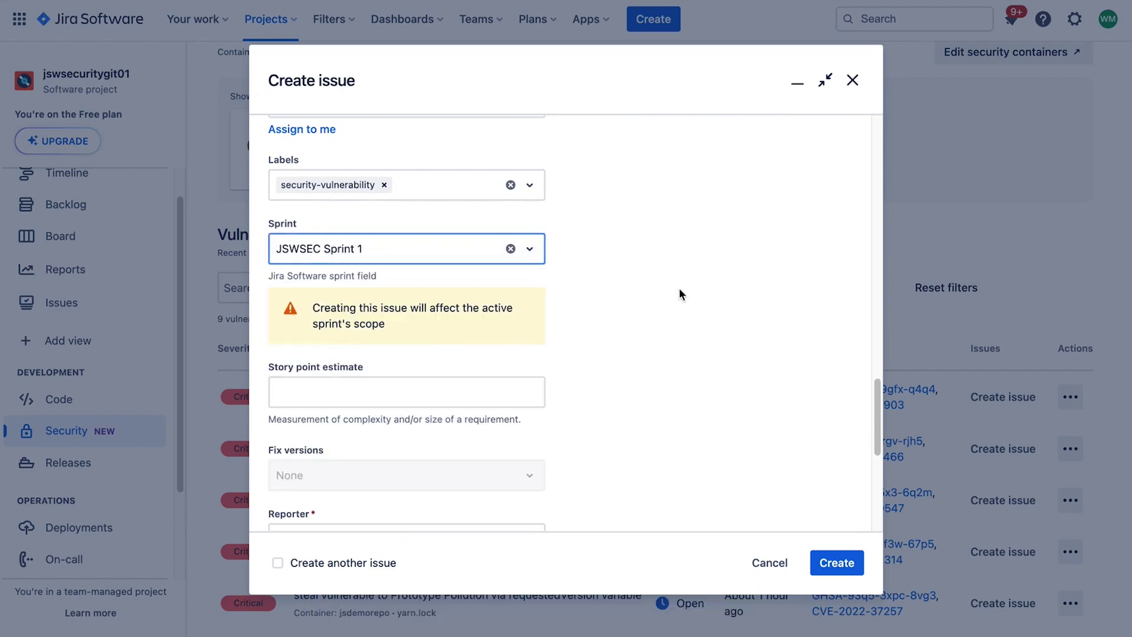
pyautogui.scroll(-6, 679, 289)
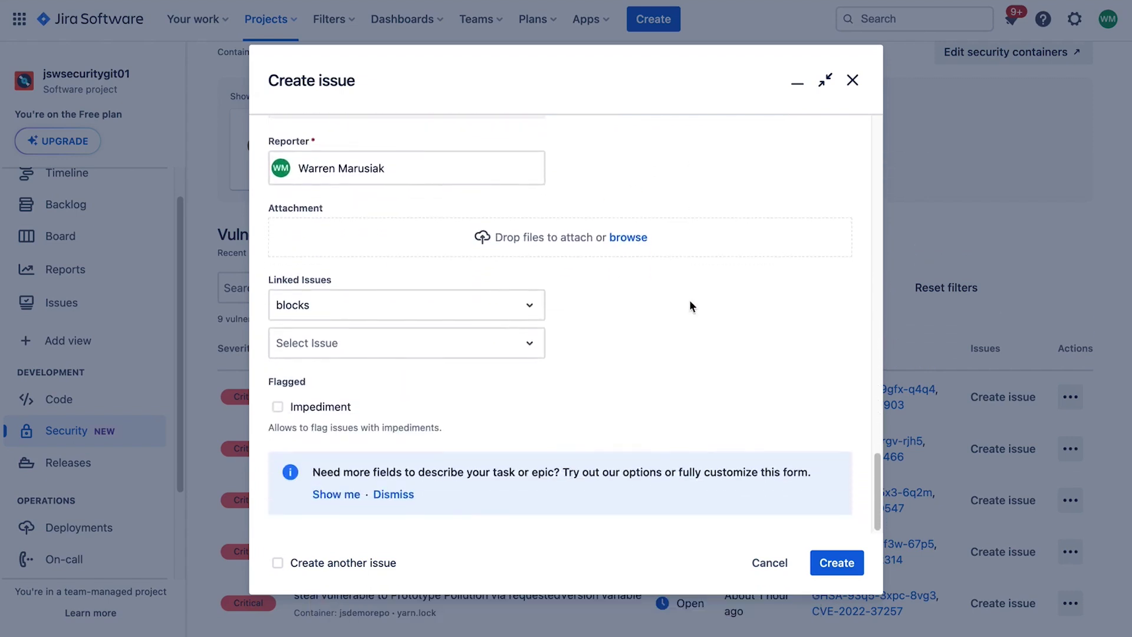
pyautogui.click(837, 563)
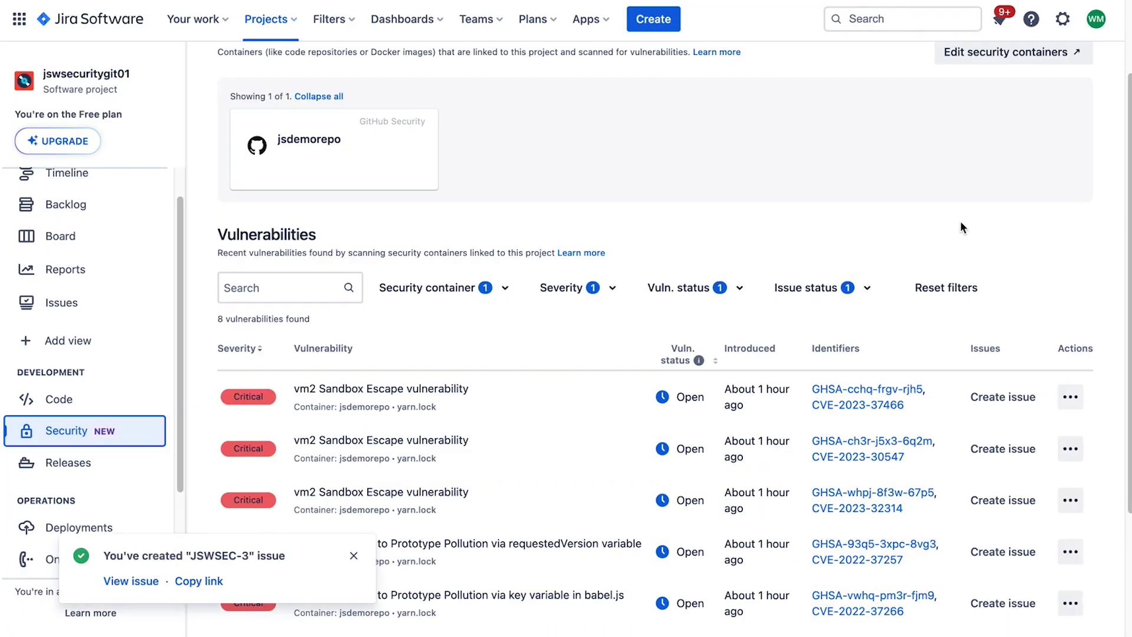
# Reload the Security page and uncheck No issues in the Issue status filter to show all 9 vulnerabilities
pyautogui.click(353, 557)
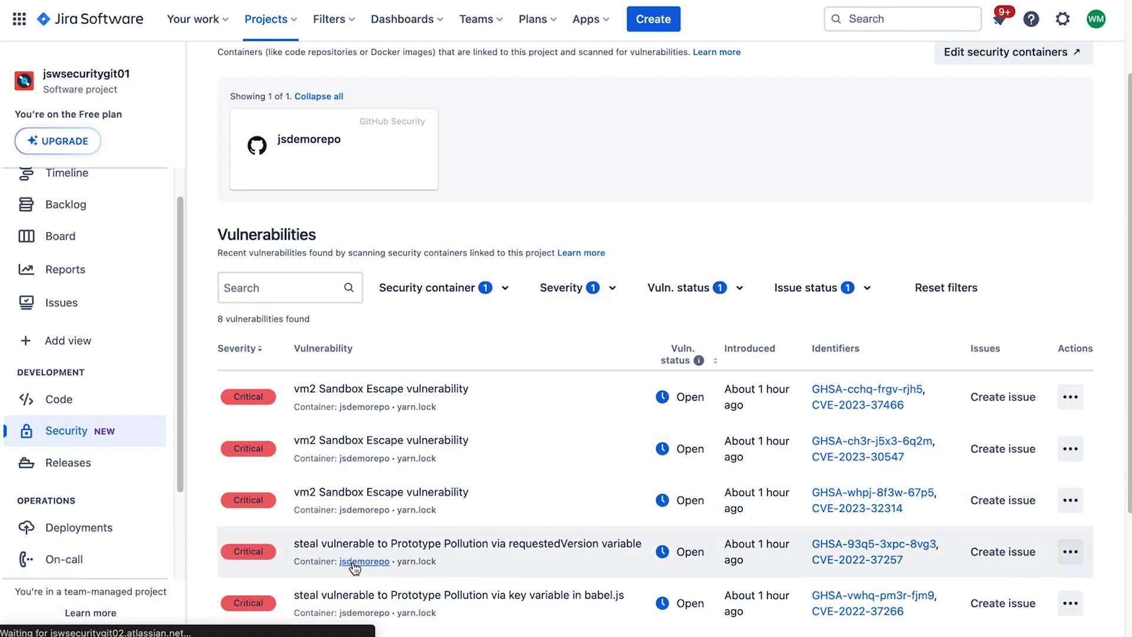
pyautogui.press('super+r')
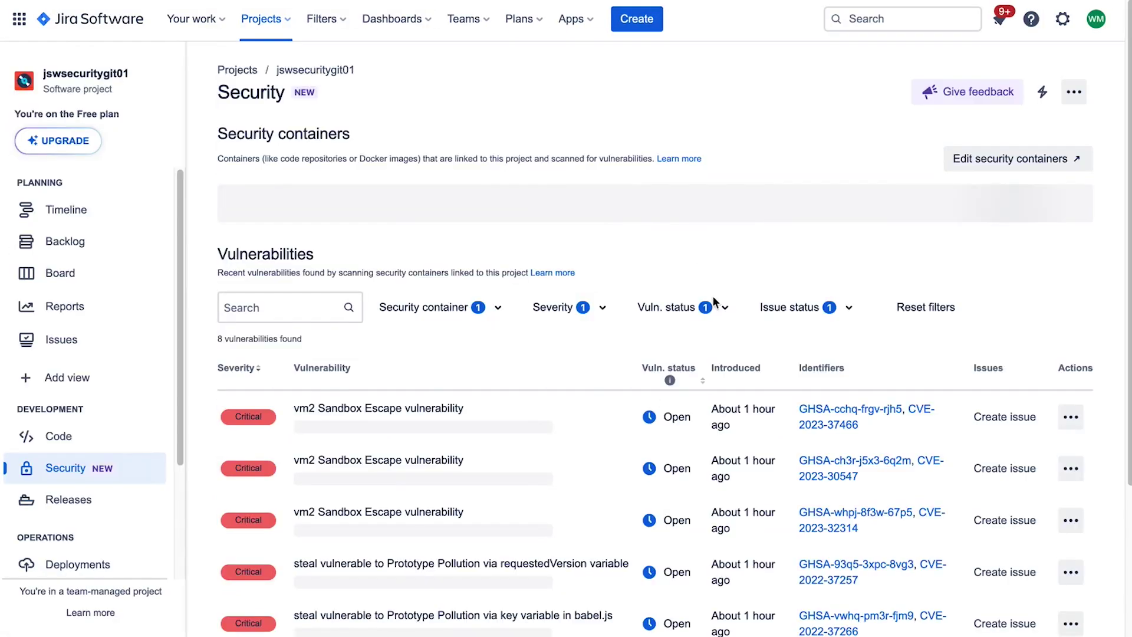
pyautogui.click(795, 307)
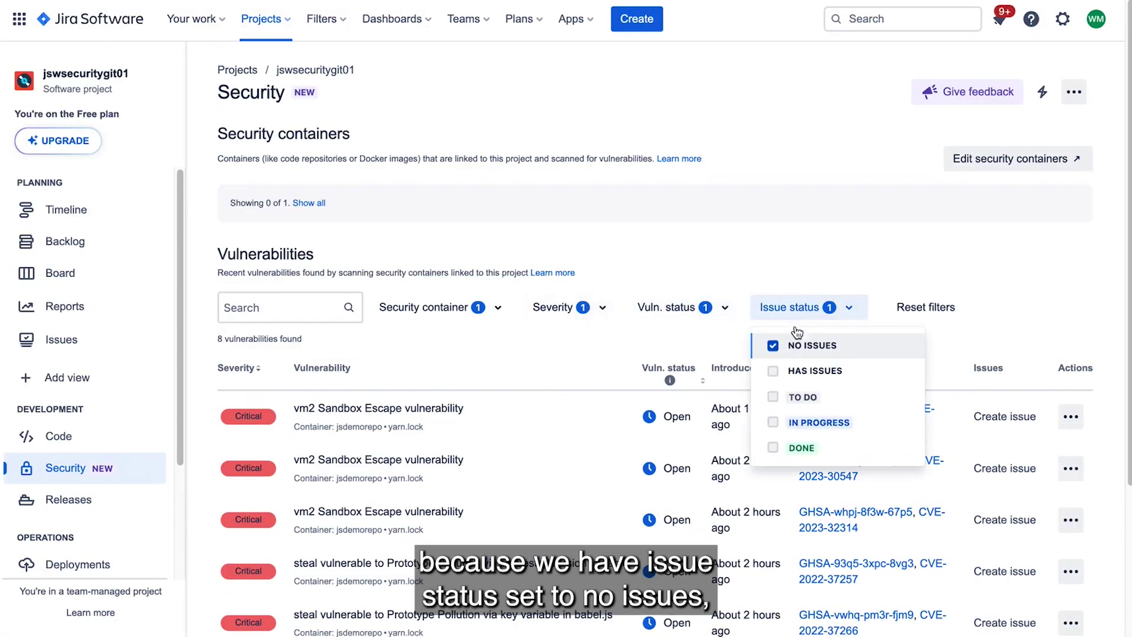
pyautogui.click(773, 347)
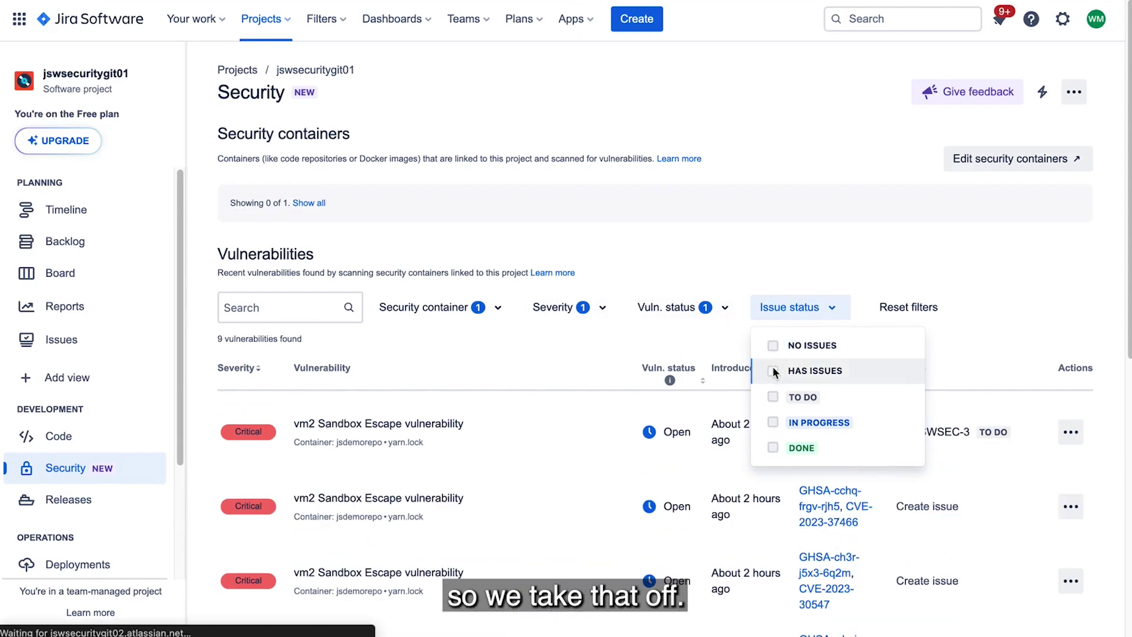
pyautogui.click(917, 235)
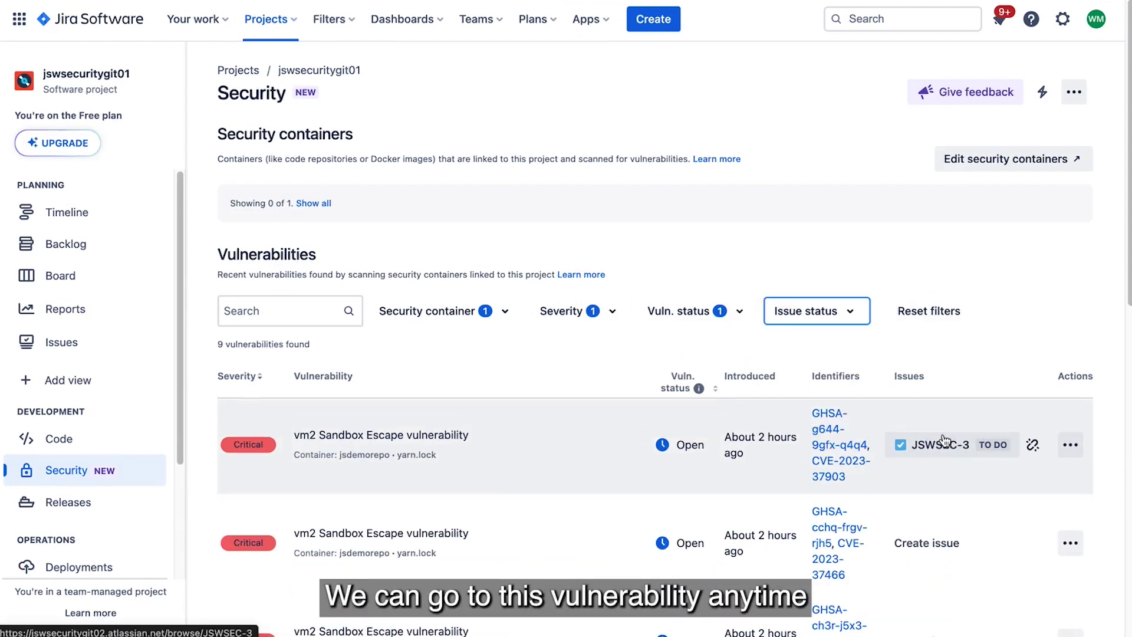
# Open the linked JSWSEC-3 issue in a new tab, then return to the Security list
pyautogui.rightClick(944, 443)
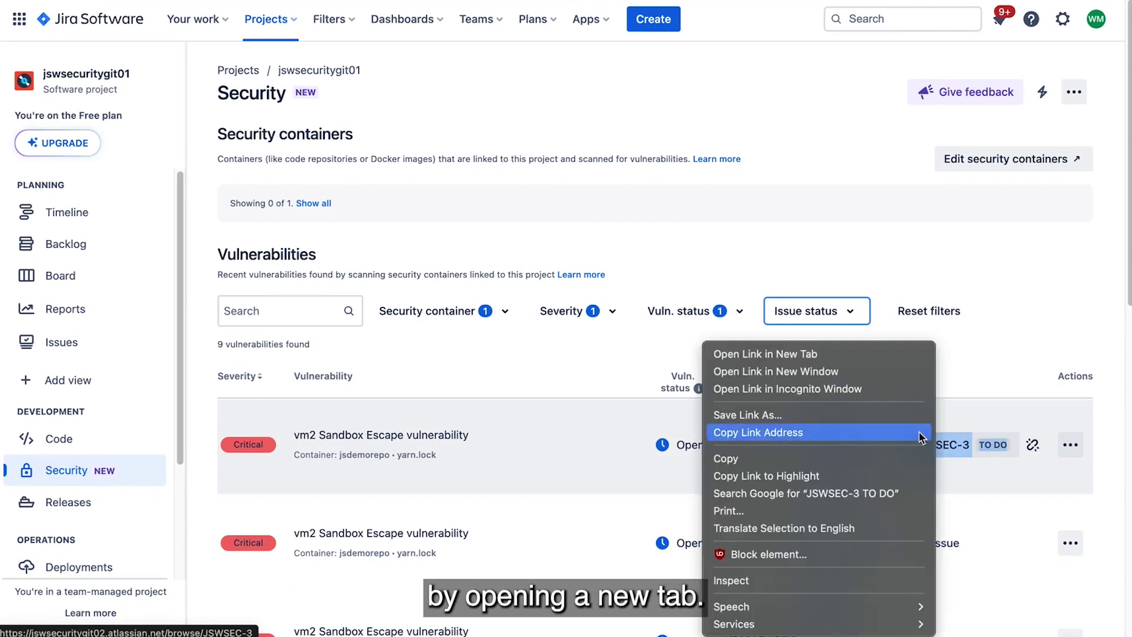
pyautogui.click(840, 352)
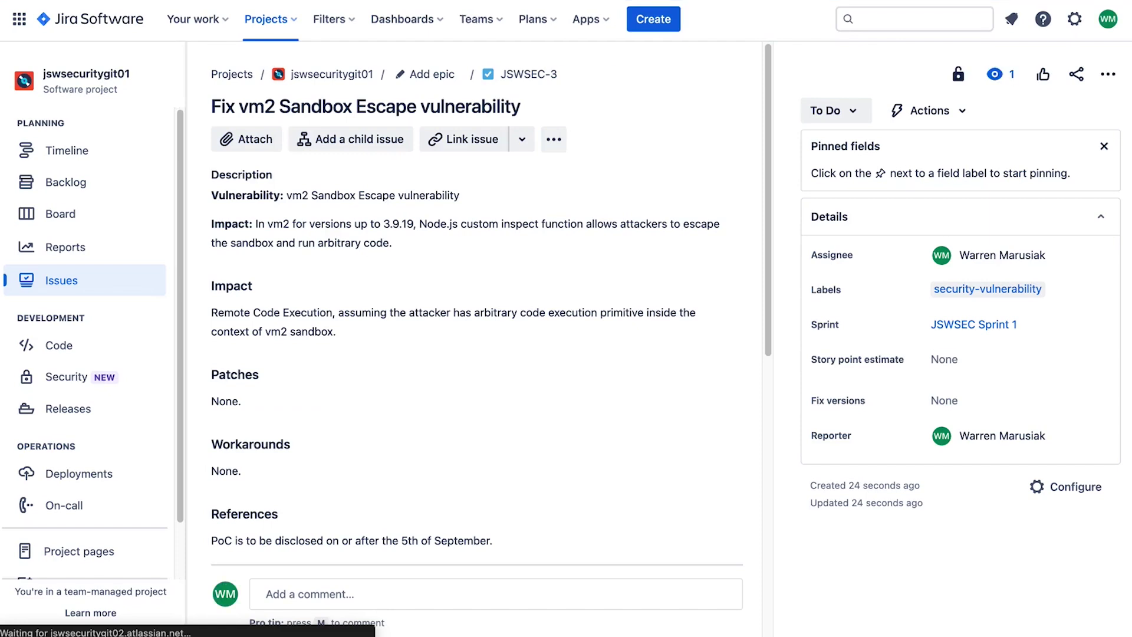
pyautogui.hotkey('ctrl', 'shift', 'Tab')
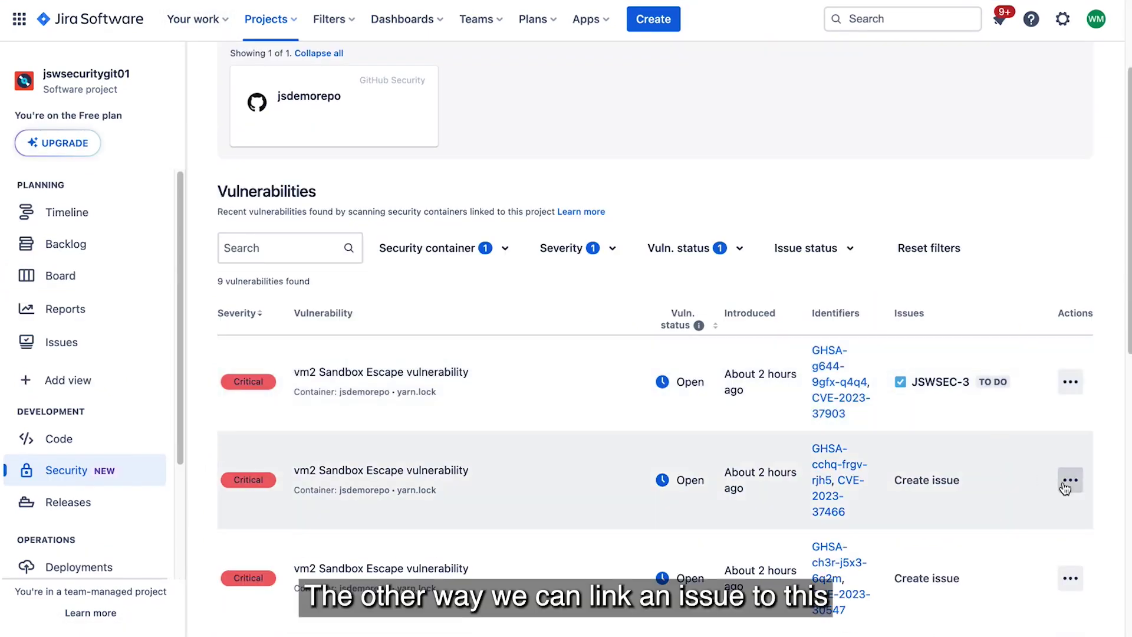
# Link the existing issue JSWSEC-2 to the second vm2 Sandbox Escape vulnerability row
pyautogui.click(1074, 485)
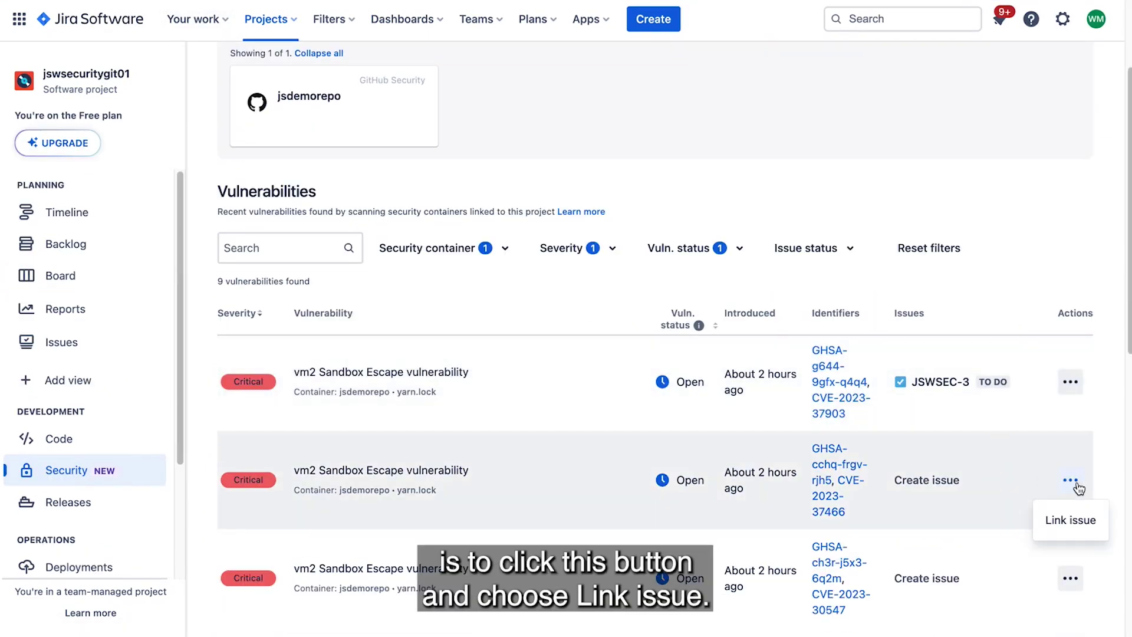
pyautogui.click(1071, 518)
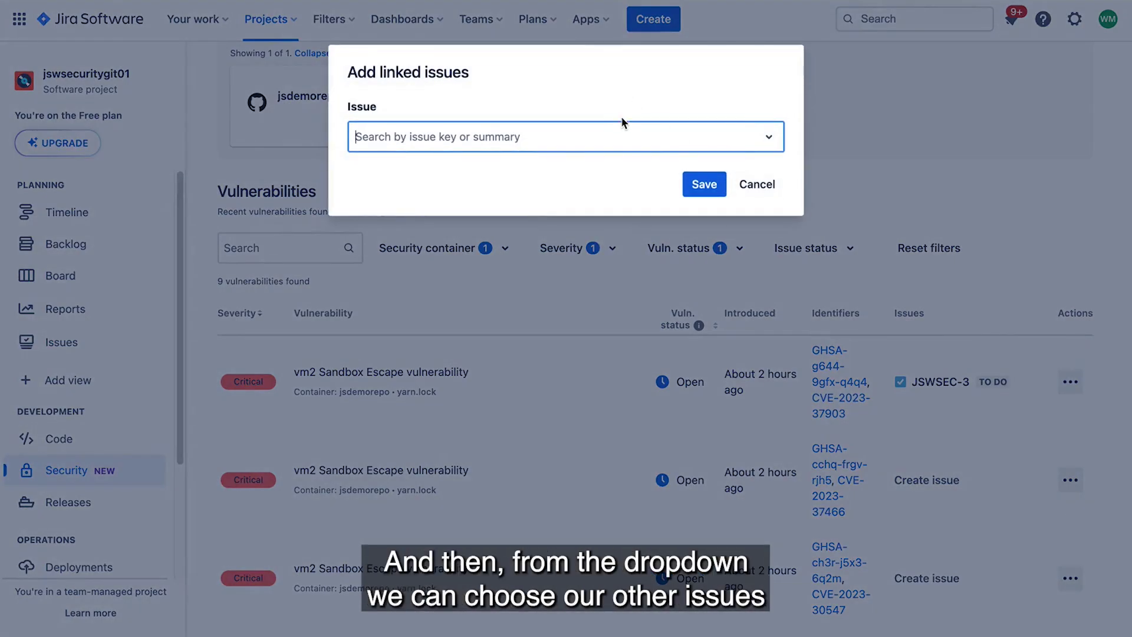
pyautogui.click(623, 139)
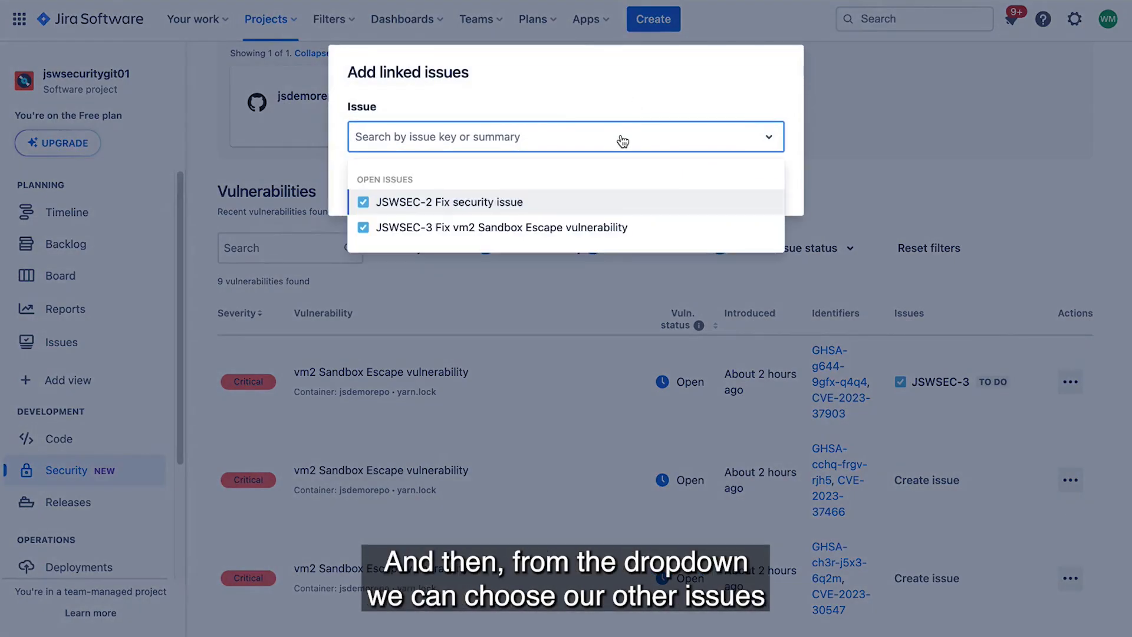
pyautogui.click(458, 202)
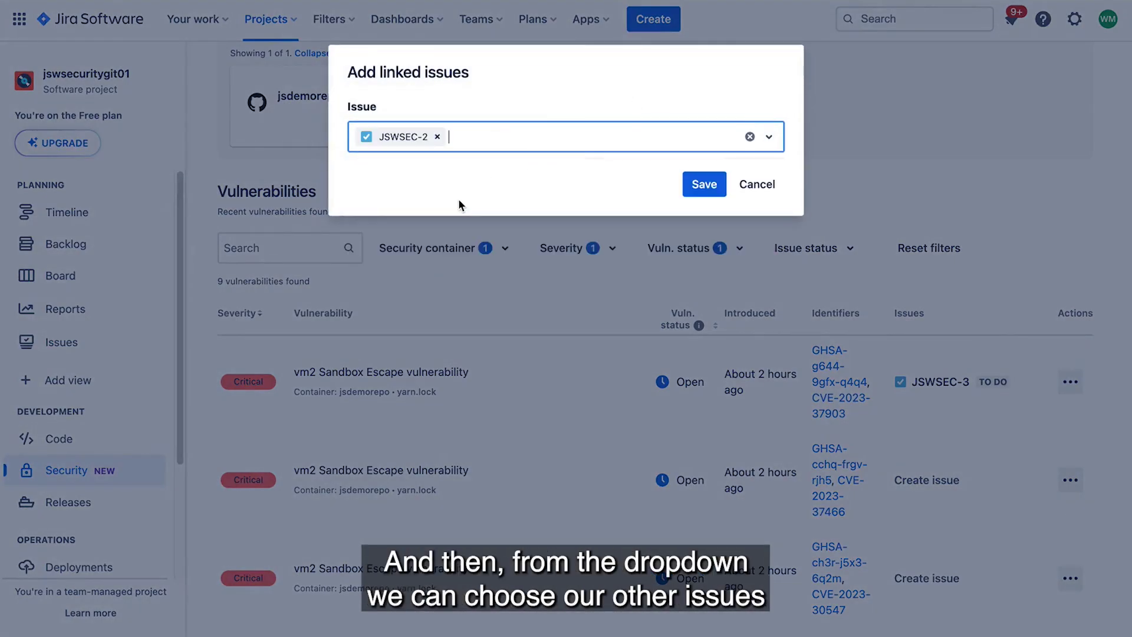
pyautogui.click(703, 184)
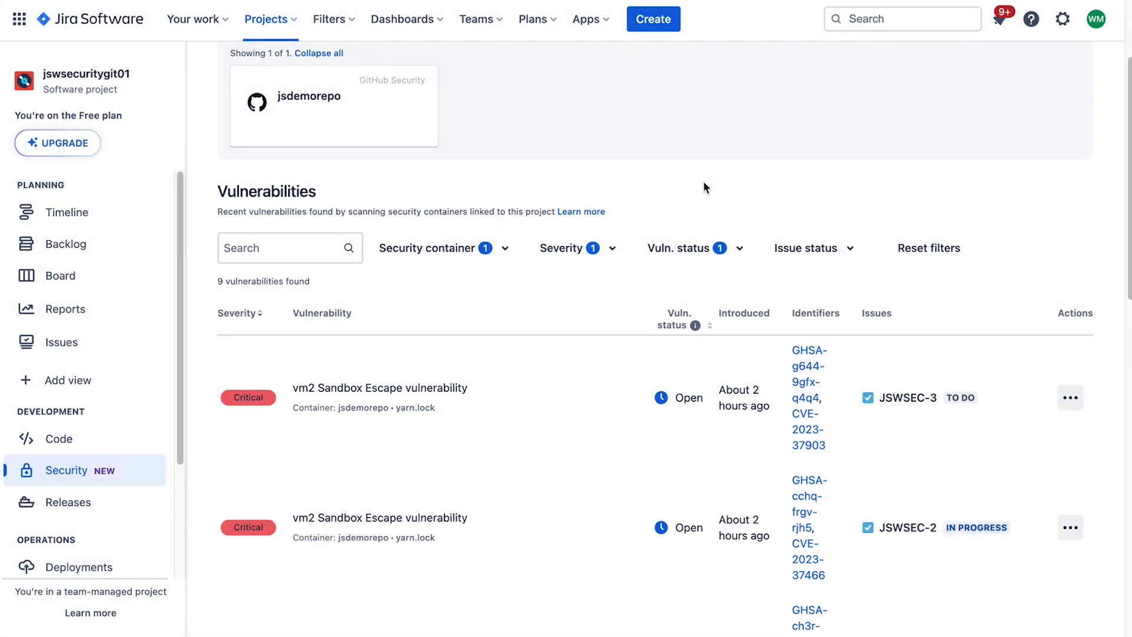